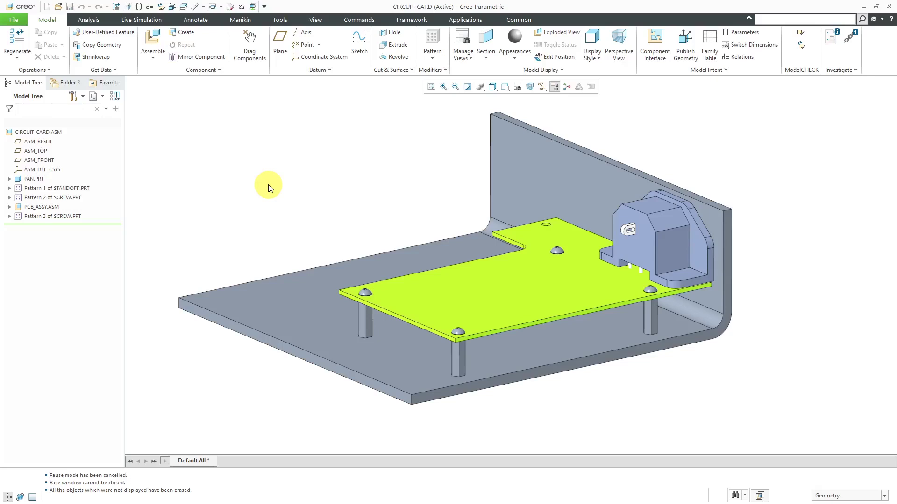
# Open the Global Interference check for the CIRCUIT-CARD assembly from the Analysis tools.
pyautogui.click(93, 21)
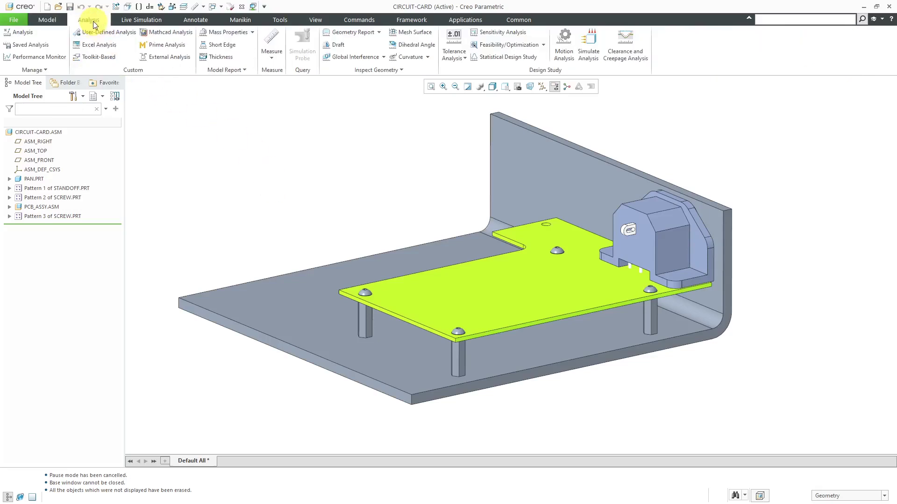
pyautogui.click(375, 61)
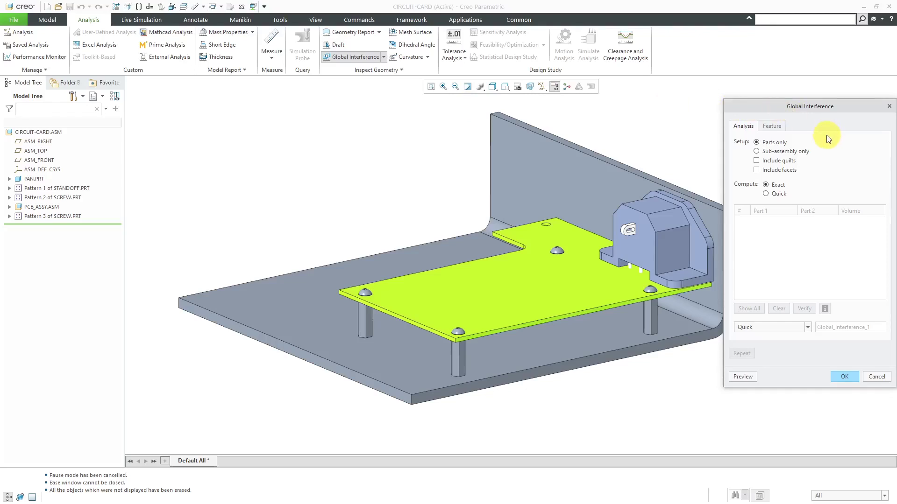
# Set the check to Sub-assembly only with Quick computation, with PCB_ASSY.ASM expanded in the tree.
pyautogui.click(783, 156)
pyautogui.click(9, 207)
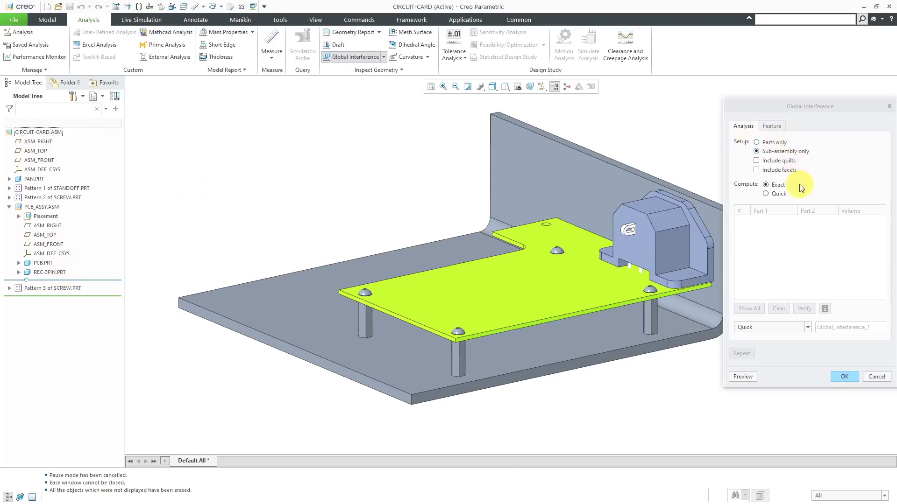
pyautogui.click(772, 195)
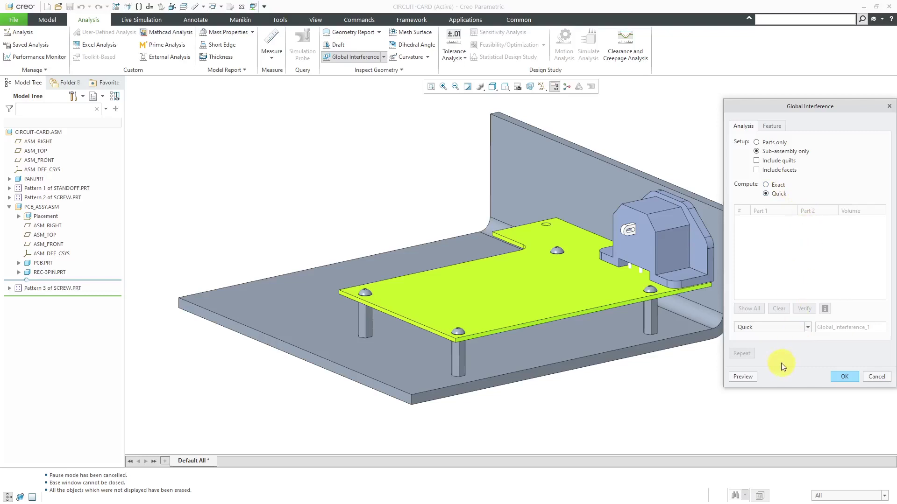
# Compute the 24 quick results, enlarge the list to browse them, then highlight all and clear.
pyautogui.click(749, 377)
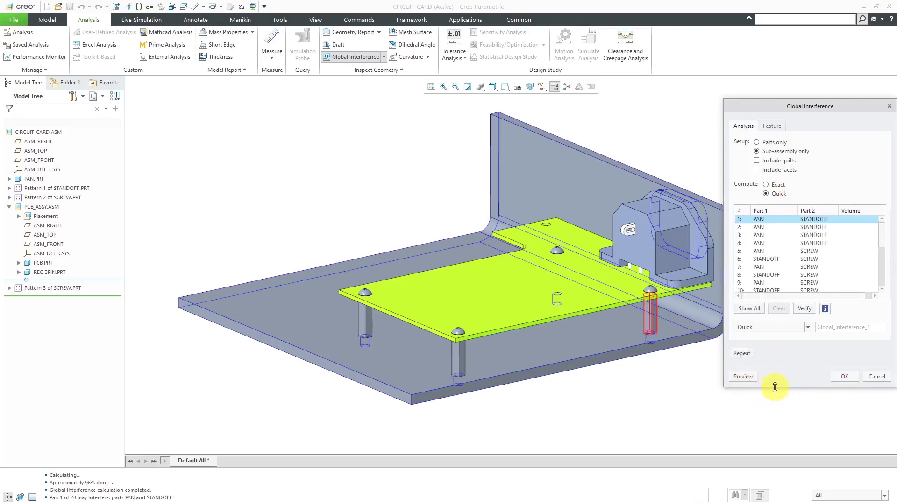
pyautogui.moveTo(775, 387); pyautogui.dragTo(771, 478)
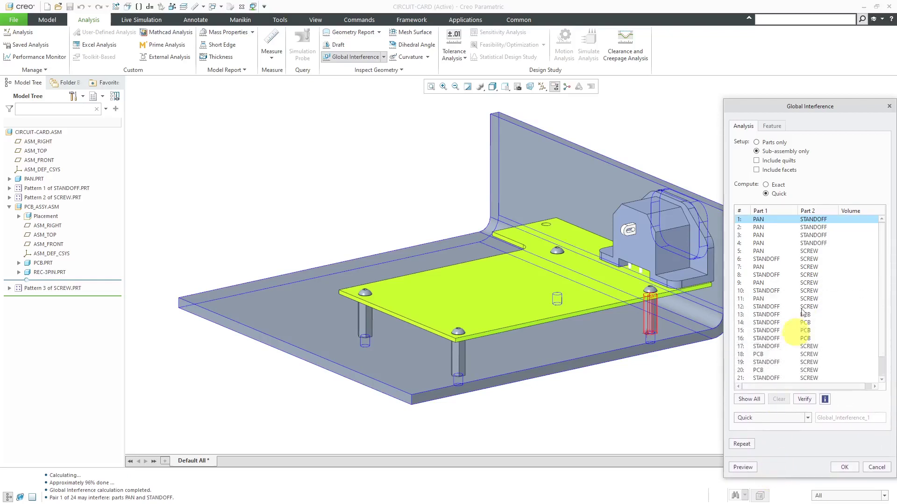
pyautogui.scroll(-1, 878, 304)
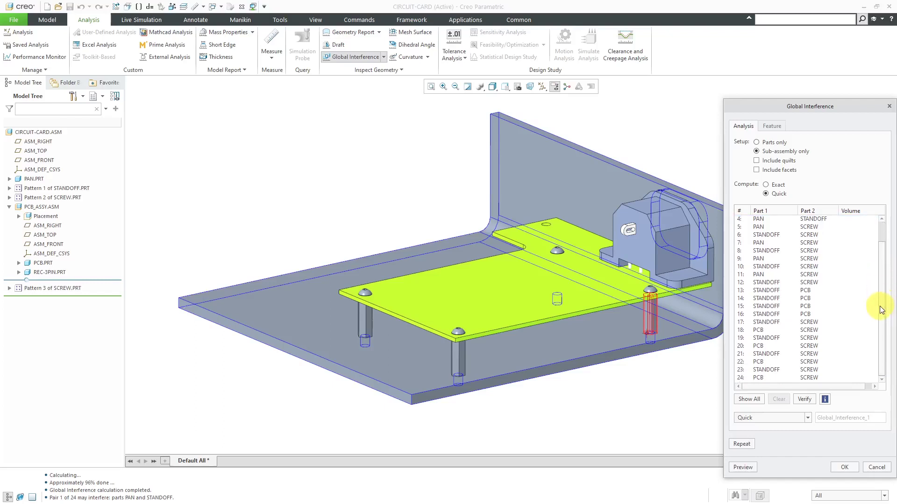
pyautogui.scroll(2, 877, 309)
pyautogui.scroll(-1, 874, 264)
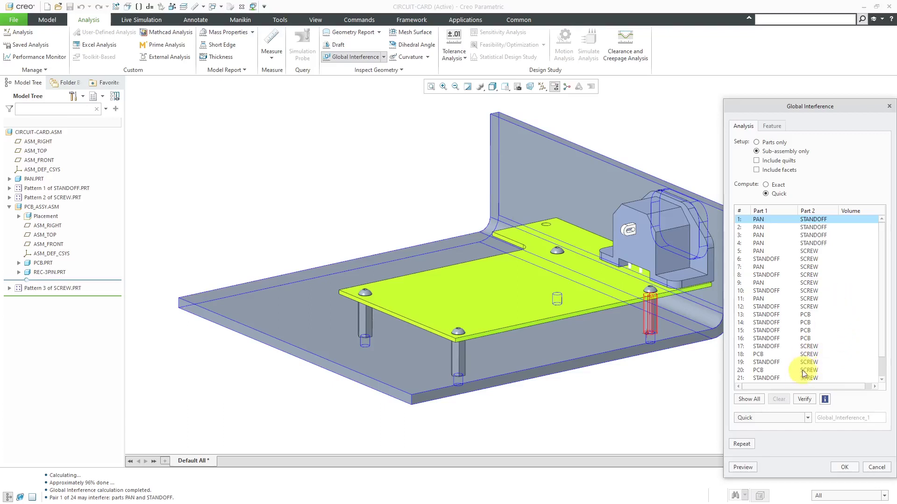
pyautogui.click(749, 399)
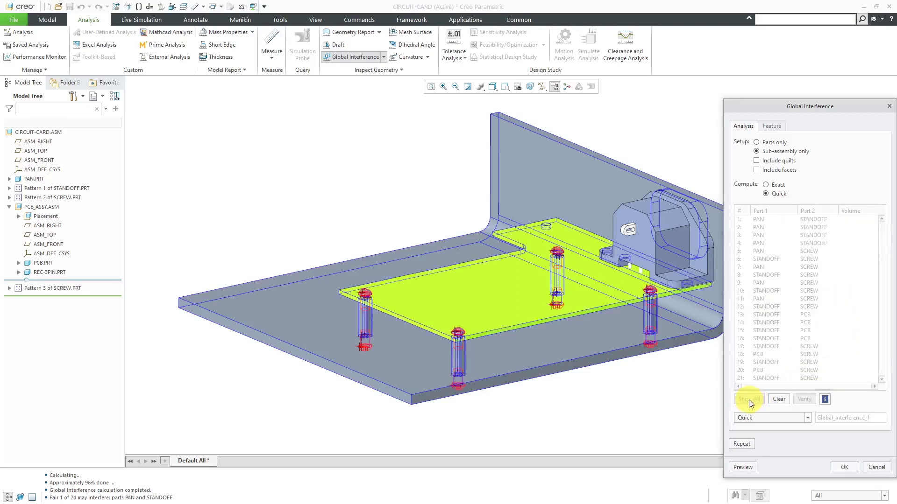
pyautogui.click(778, 397)
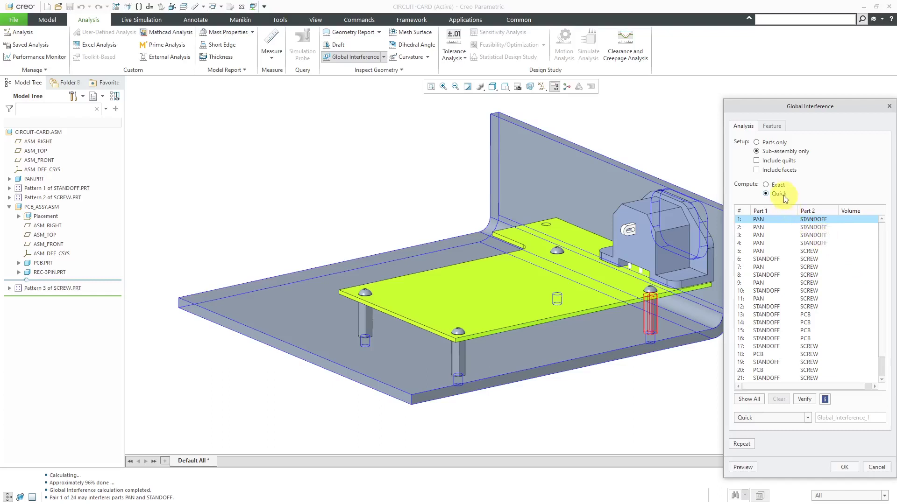
# Recompute with Exact volumes and highlight all 8 STANDOFF–SCREW interferences on the zoomed model.
pyautogui.click(766, 185)
pyautogui.click(749, 467)
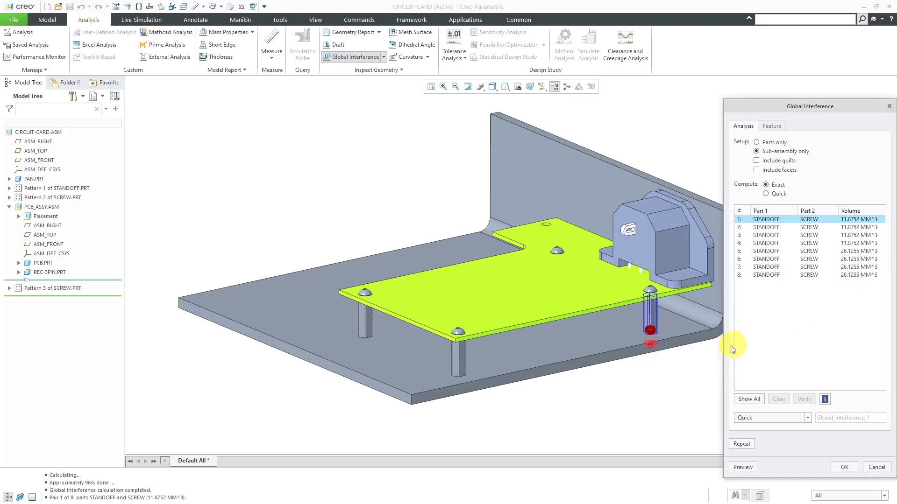
pyautogui.scroll(3, 691, 350)
pyautogui.scroll(2, 691, 350)
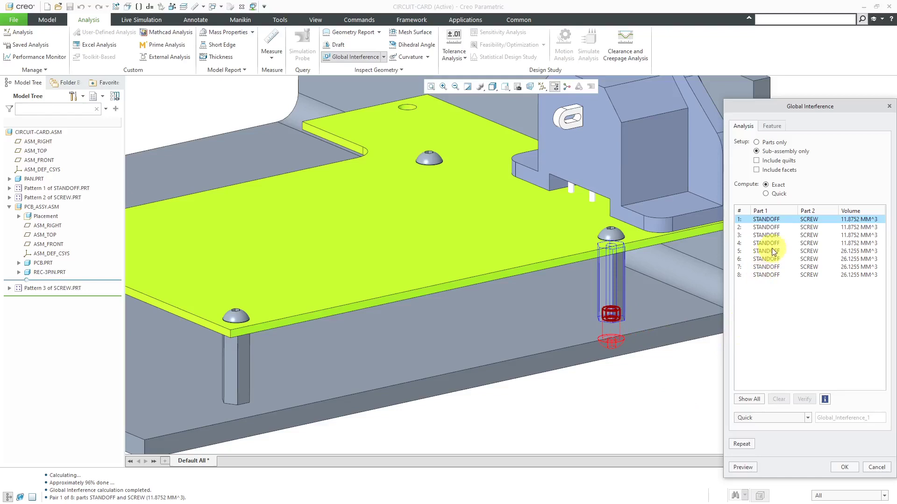
pyautogui.click(749, 399)
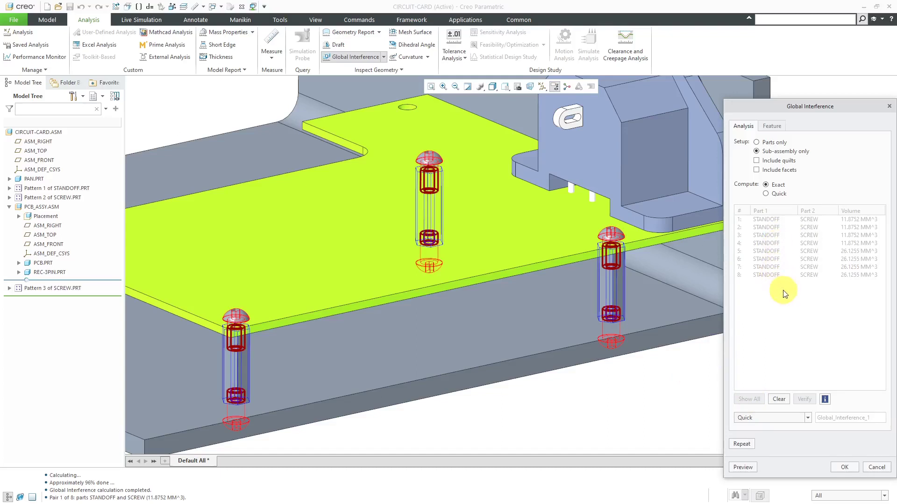
# Clear highlights, recompute with Quick, and verify pair 8 STANDOFF–SCREW at 11.8752 MM^3.
pyautogui.click(779, 399)
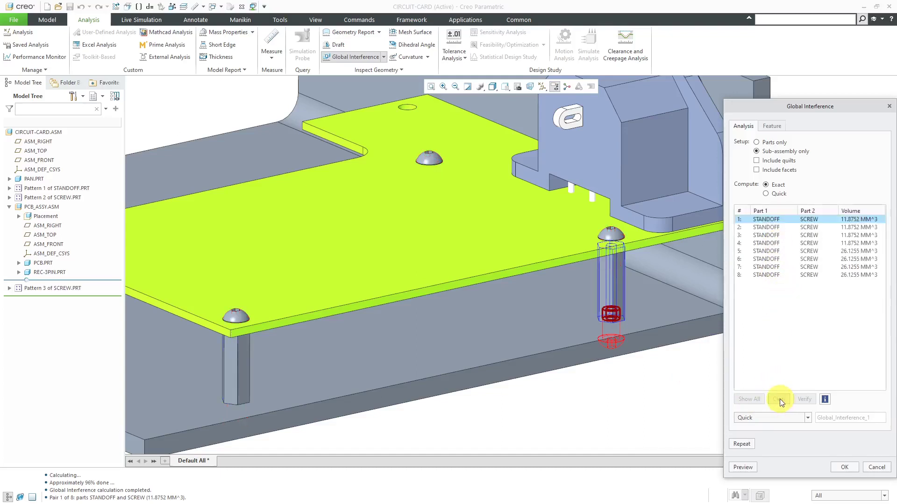
pyautogui.click(779, 194)
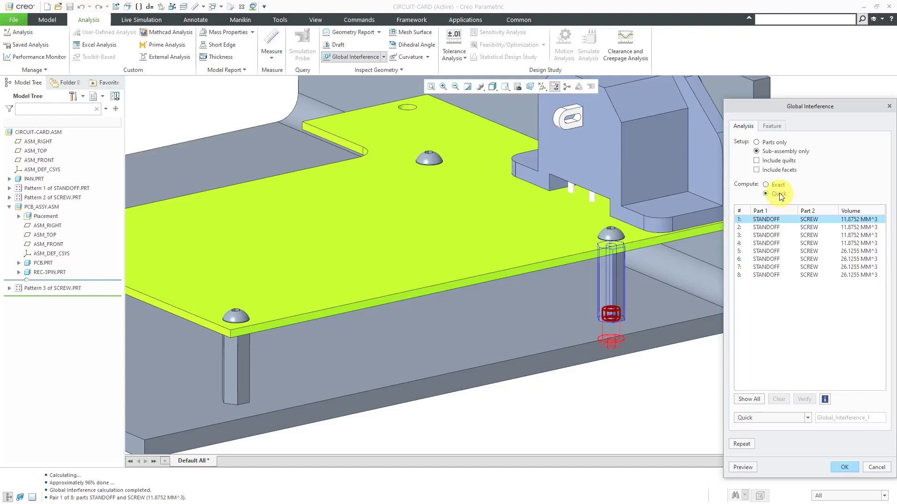
pyautogui.click(747, 466)
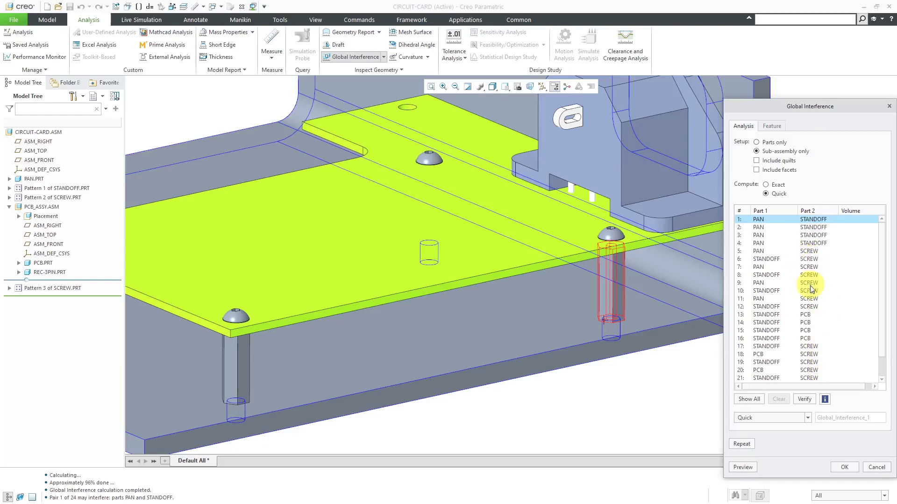
pyautogui.click(773, 275)
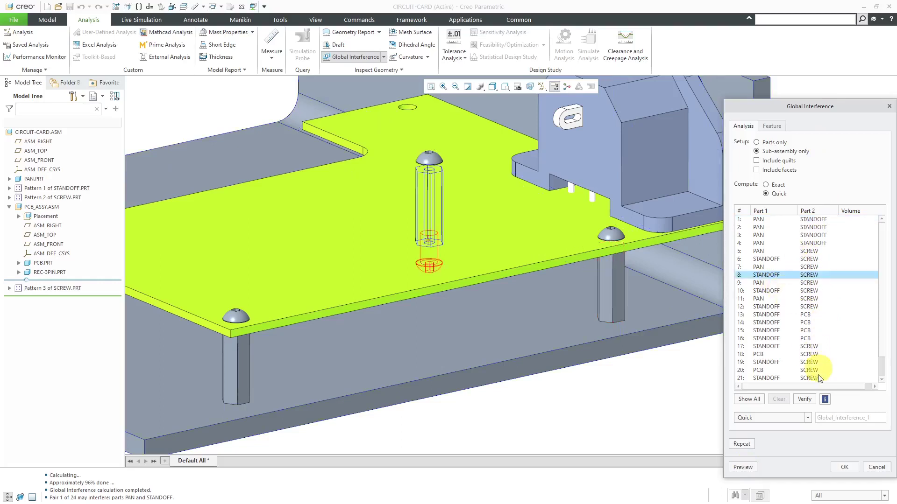
pyautogui.click(803, 399)
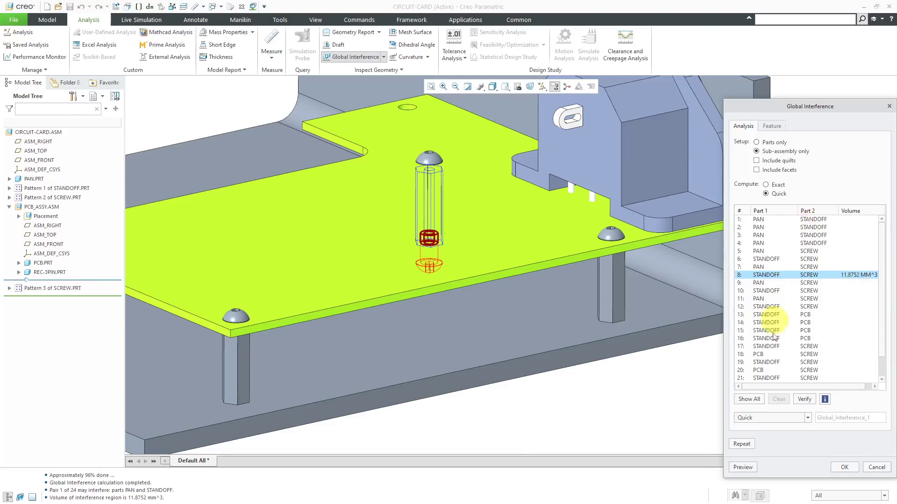
# Recompute with Exact, then switch to Parts only to reveal PCB–REC-3PIN at 5.42867 MM^3.
pyautogui.click(746, 468)
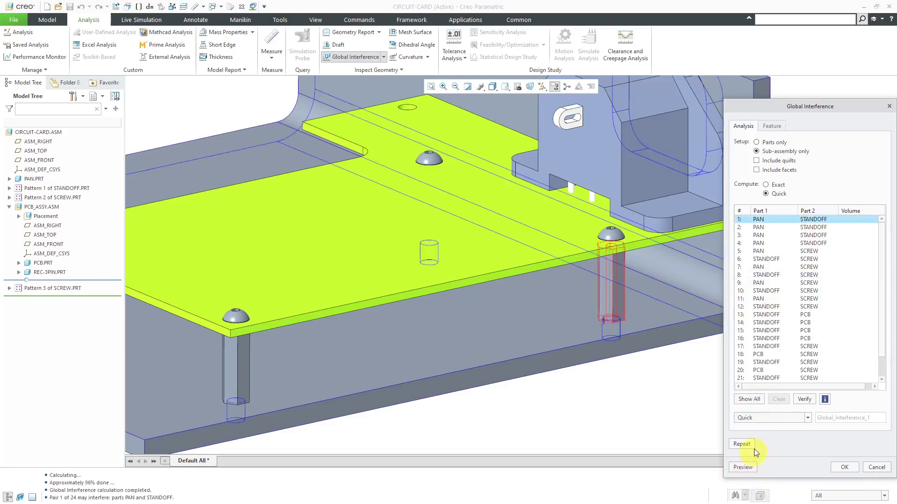
pyautogui.click(765, 185)
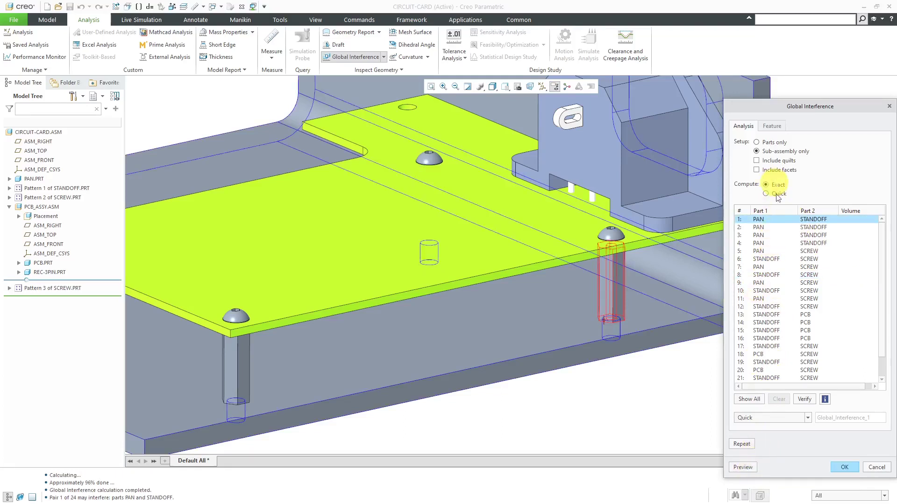
pyautogui.click(742, 467)
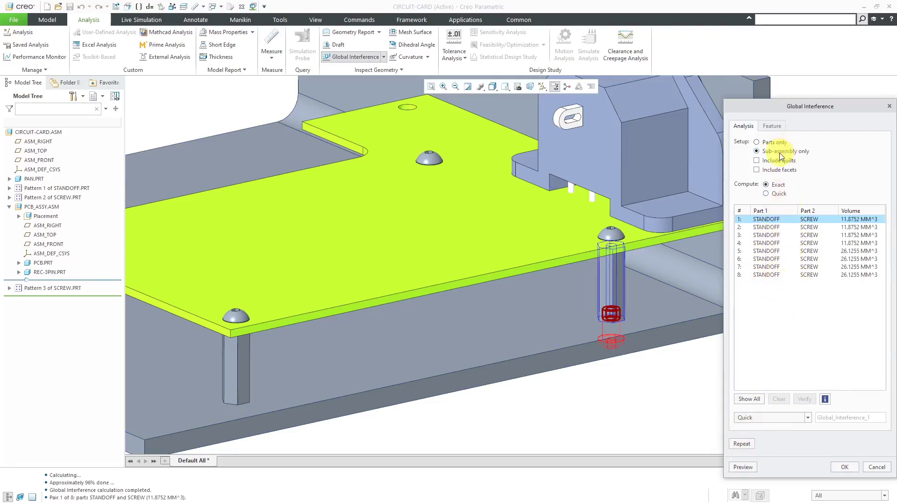
pyautogui.click(757, 141)
pyautogui.click(737, 466)
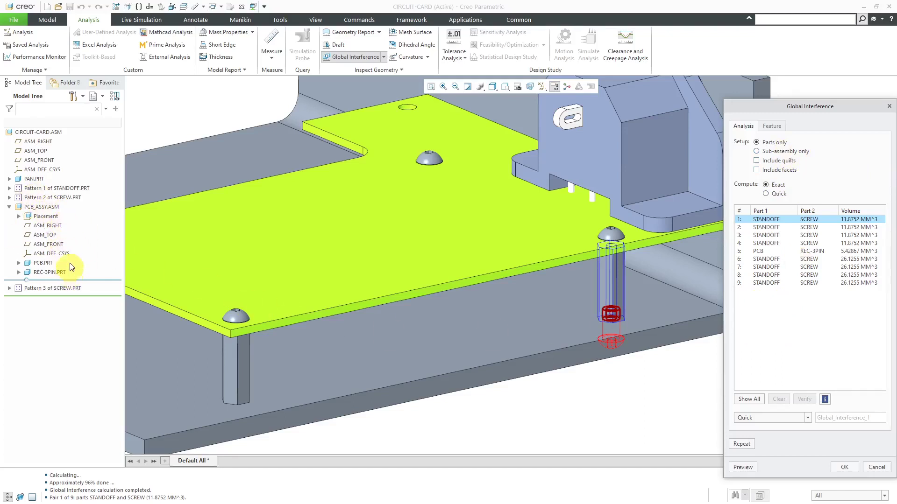
# Highlight the PCB–REC-3PIN interference in row 5, showing the receptacle pins through the board.
pyautogui.click(758, 252)
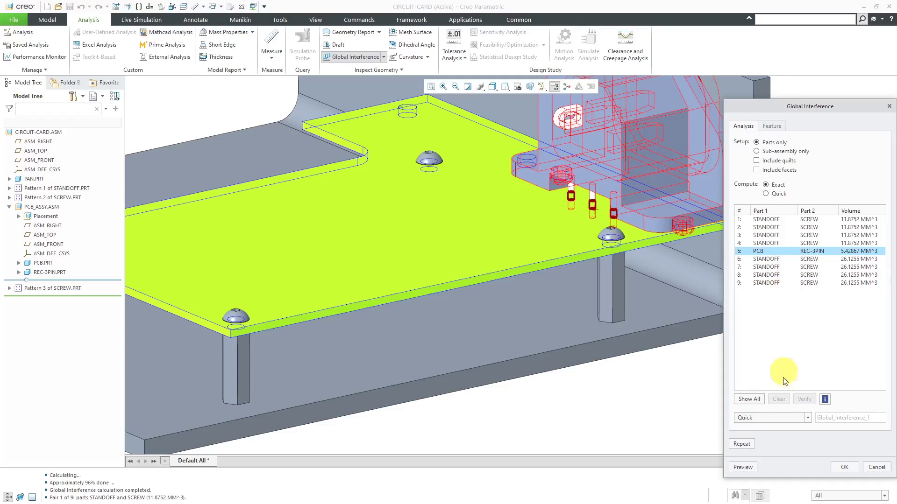
# Save the interference check as a Saved analysis, GLOBAL_INTERFERENCE_1.
pyautogui.click(786, 419)
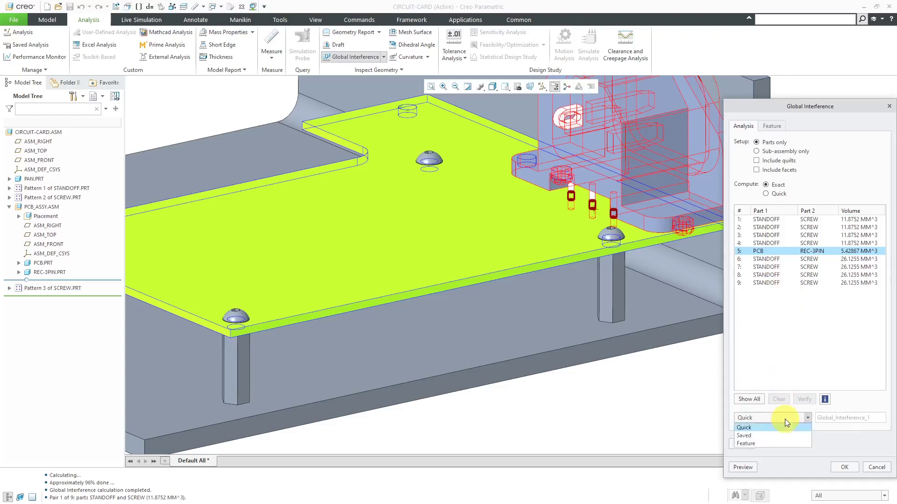
pyautogui.click(756, 435)
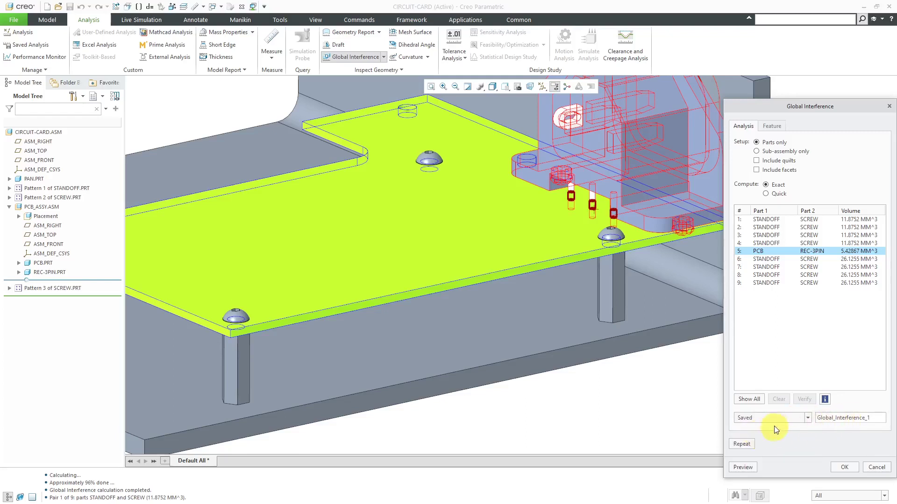
pyautogui.click(844, 467)
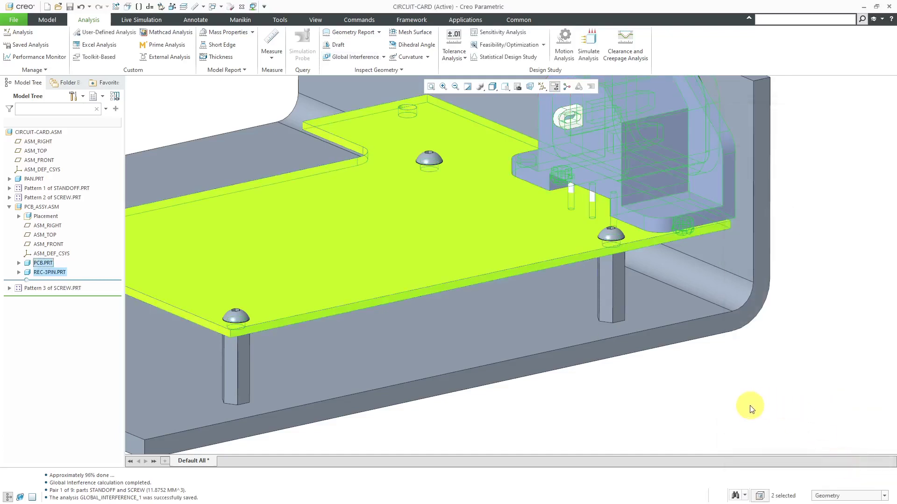
pyautogui.click(751, 410)
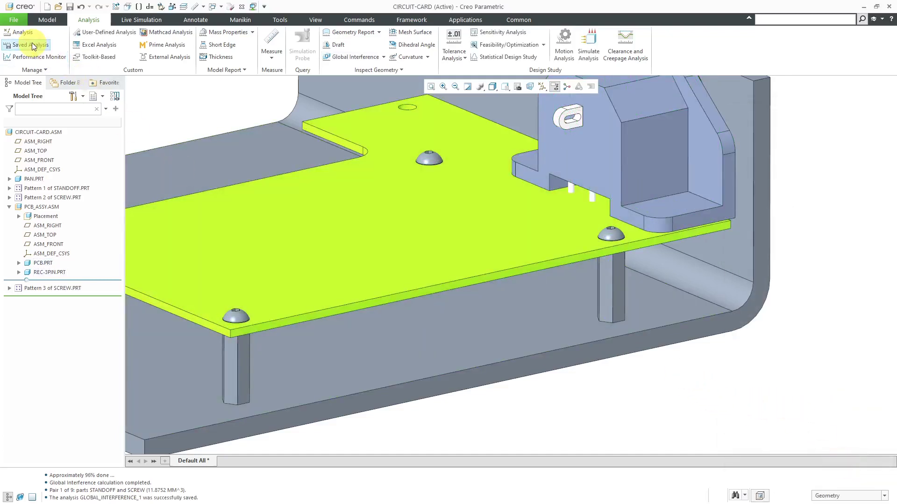
# Display GLOBAL_INTERFERENCE_1 from the saved analyses list and review its interference results.
pyautogui.click(32, 44)
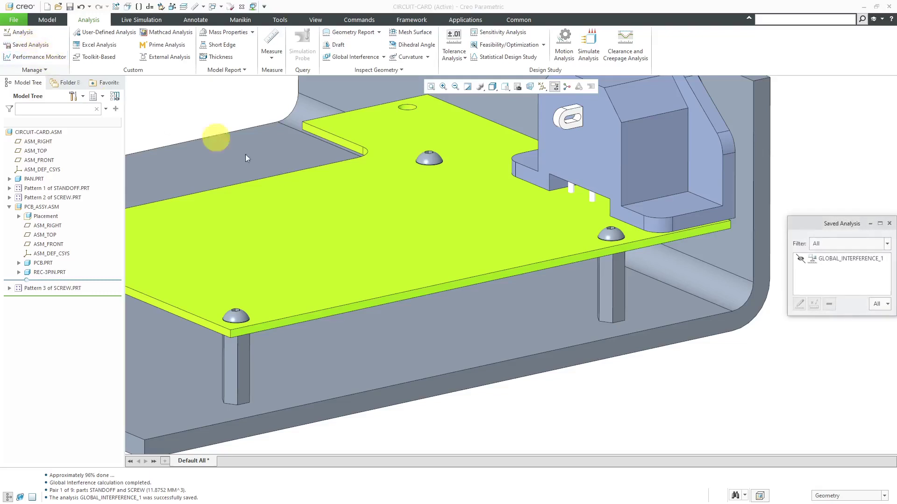
pyautogui.click(799, 260)
pyautogui.click(823, 258)
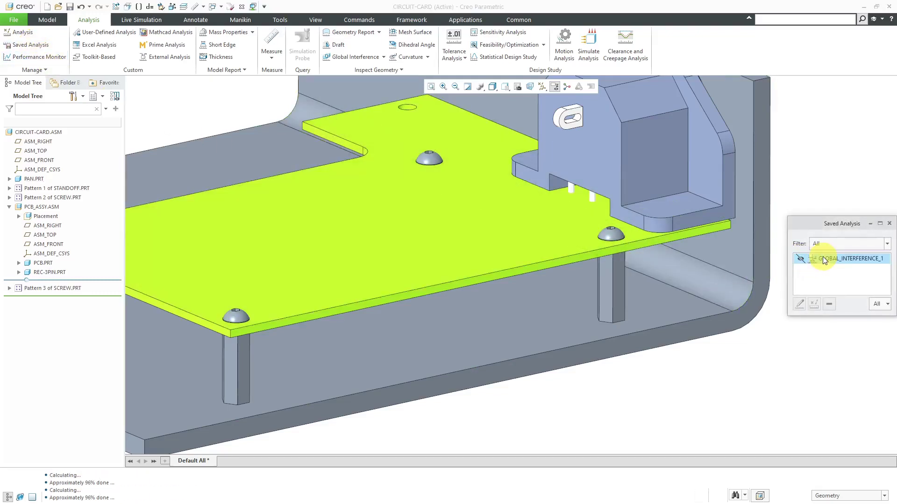
pyautogui.click(800, 259)
pyautogui.scroll(-3, 596, 267)
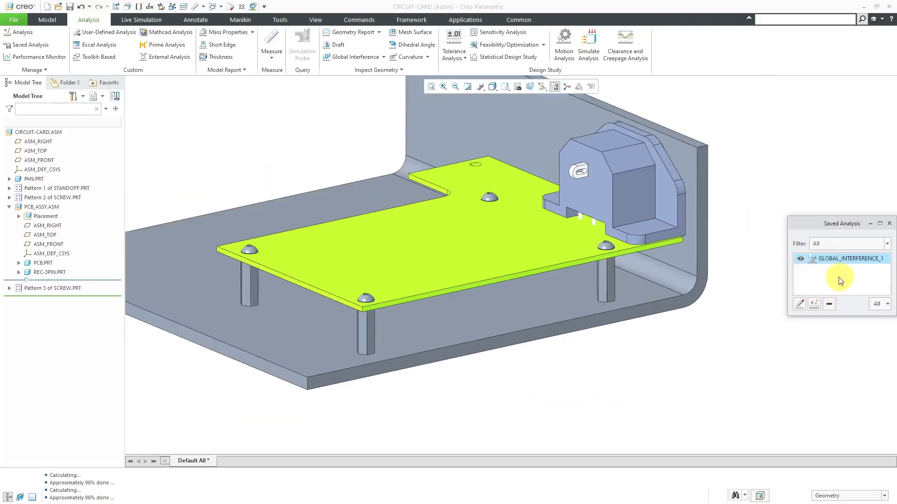
pyautogui.click(801, 304)
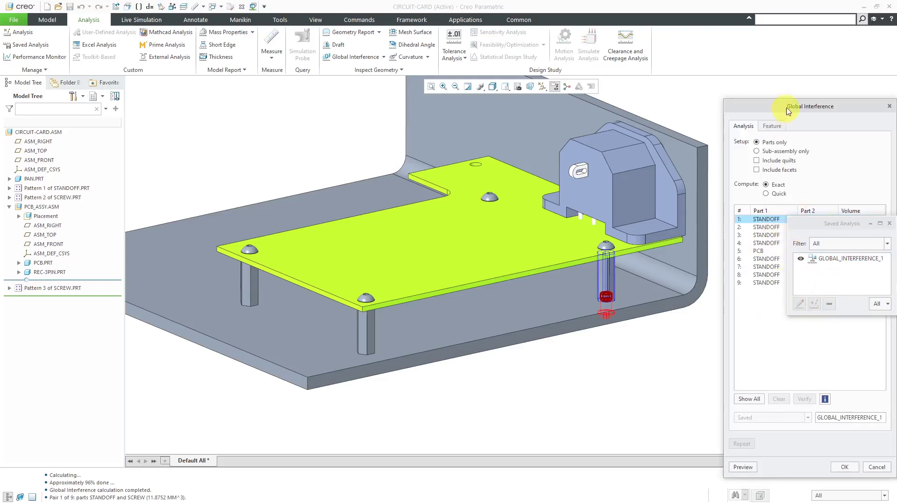
pyautogui.moveTo(788, 109); pyautogui.dragTo(687, 93)
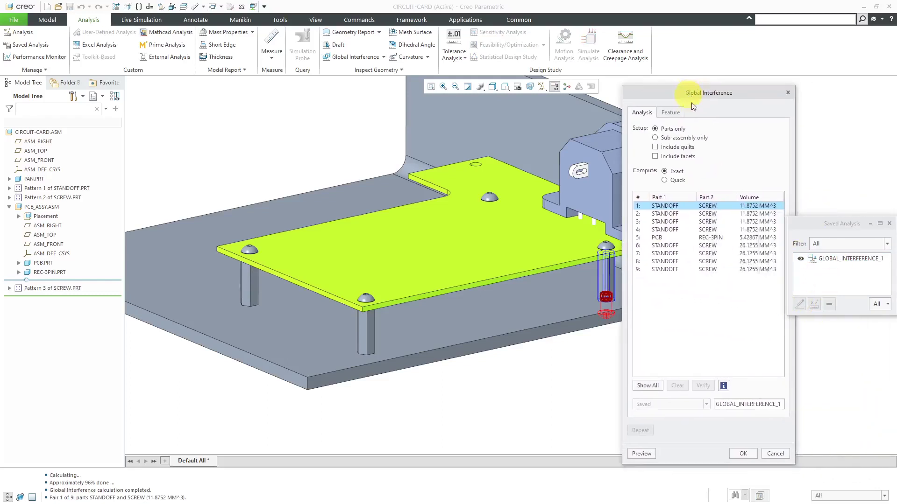
pyautogui.click(775, 454)
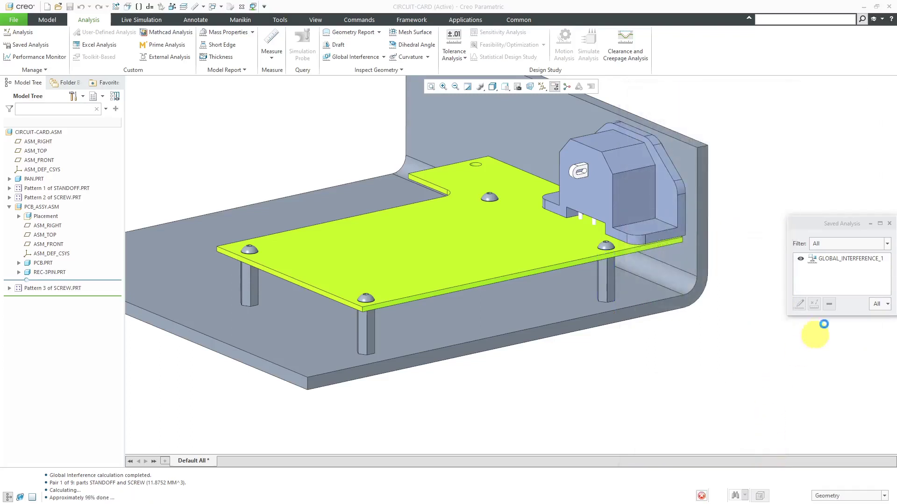
# Delete the GLOBAL_INTERFERENCE_1 saved analysis and close the saved analyses list.
pyautogui.click(842, 258)
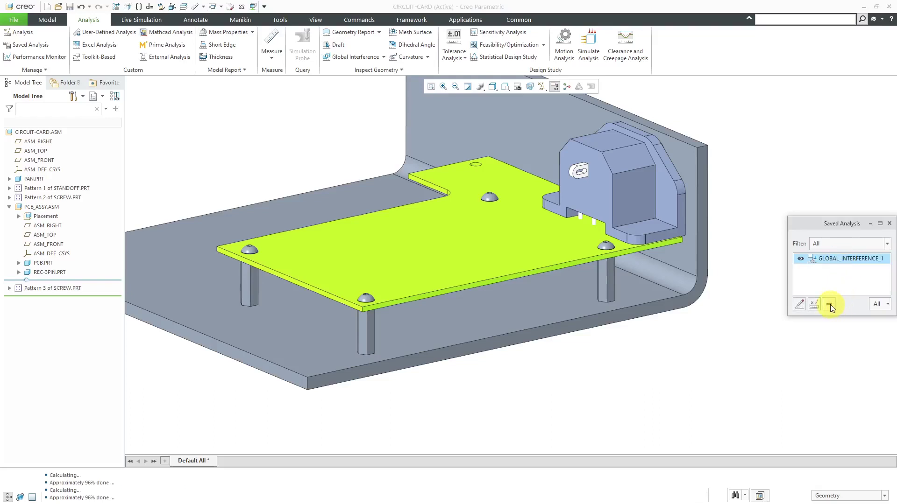
pyautogui.click(830, 304)
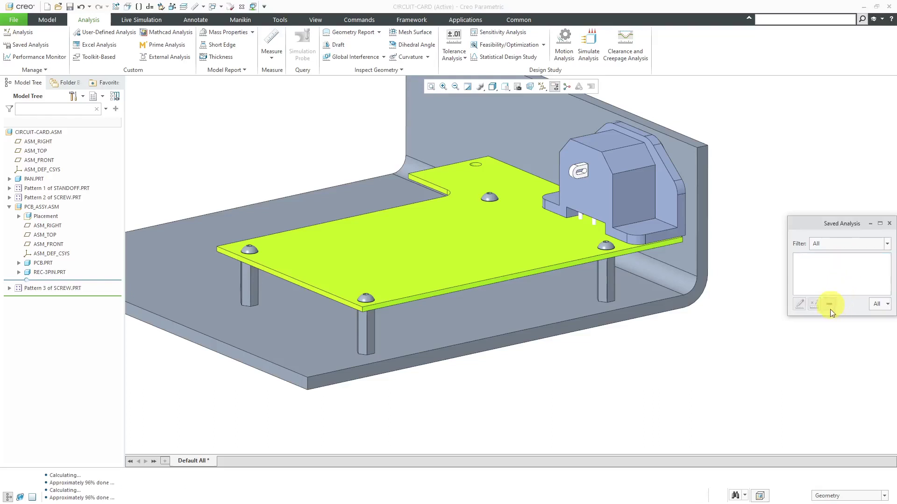
pyautogui.click(889, 223)
# Start a new Global Interference check with save type Feature and preview its results.
pyautogui.click(349, 60)
pyautogui.click(693, 405)
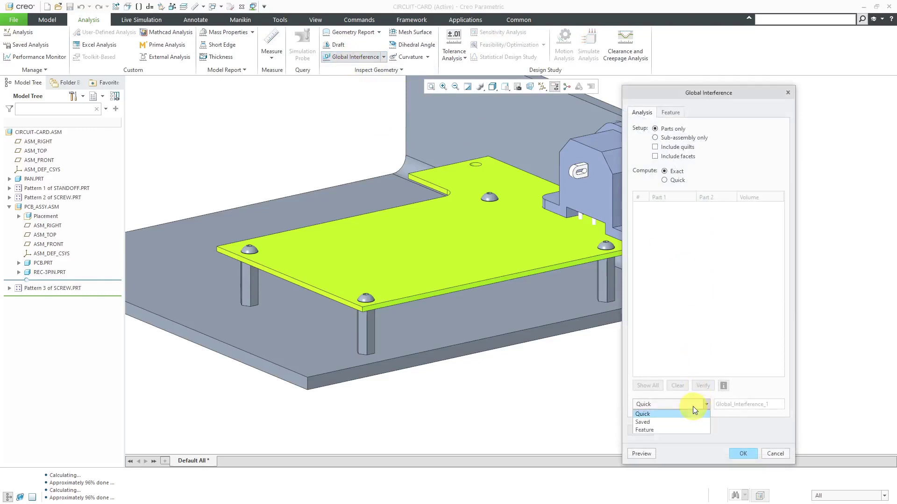
pyautogui.click(681, 431)
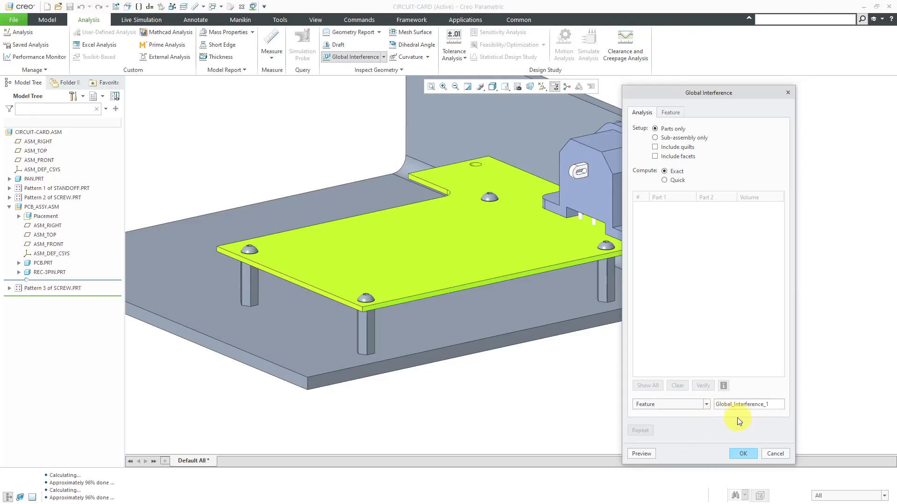
pyautogui.click(671, 114)
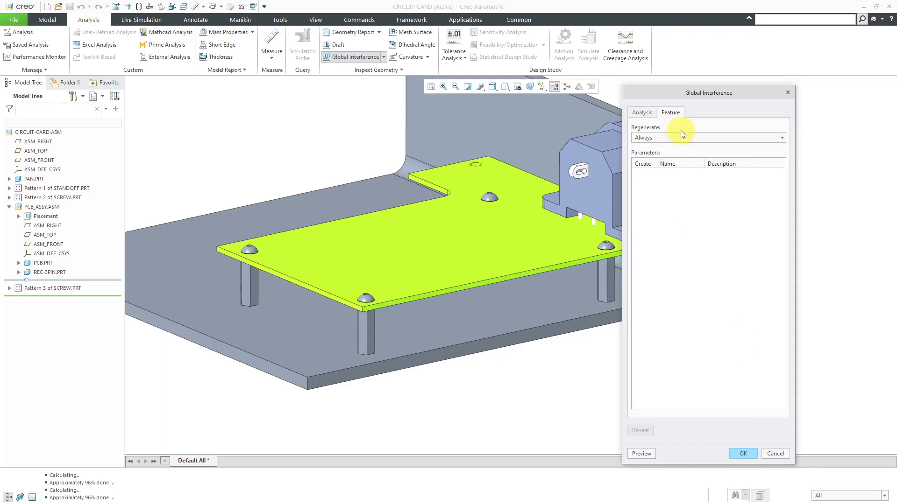
pyautogui.click(648, 110)
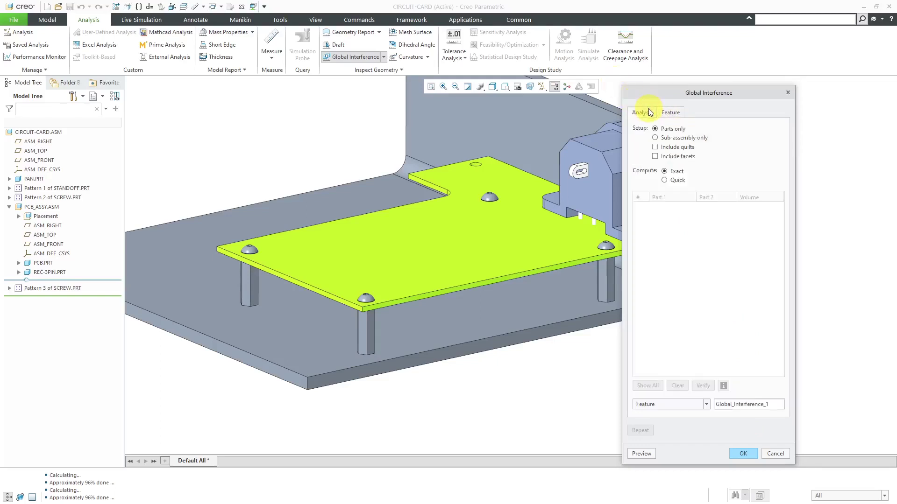
pyautogui.click(643, 454)
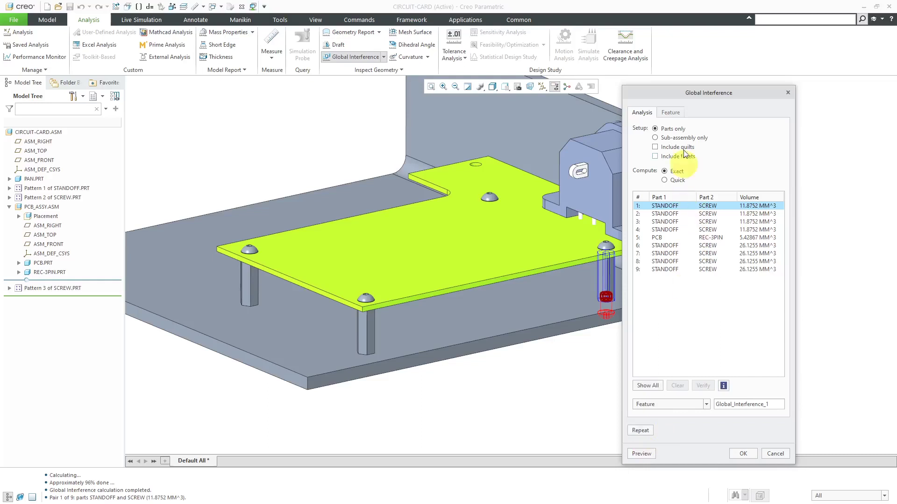
# Enable creation of the INTERFERENCE_STATUS parameter and add the analysis feature.
pyautogui.click(672, 113)
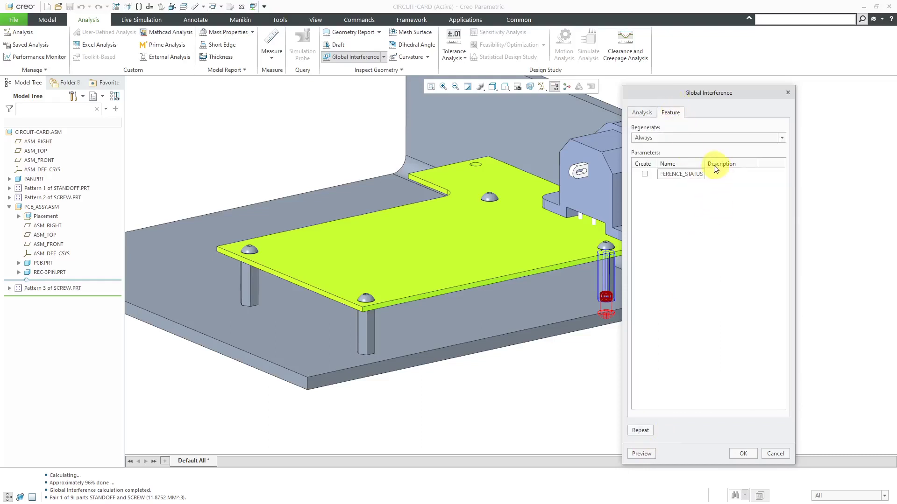
pyautogui.moveTo(706, 161); pyautogui.dragTo(732, 161)
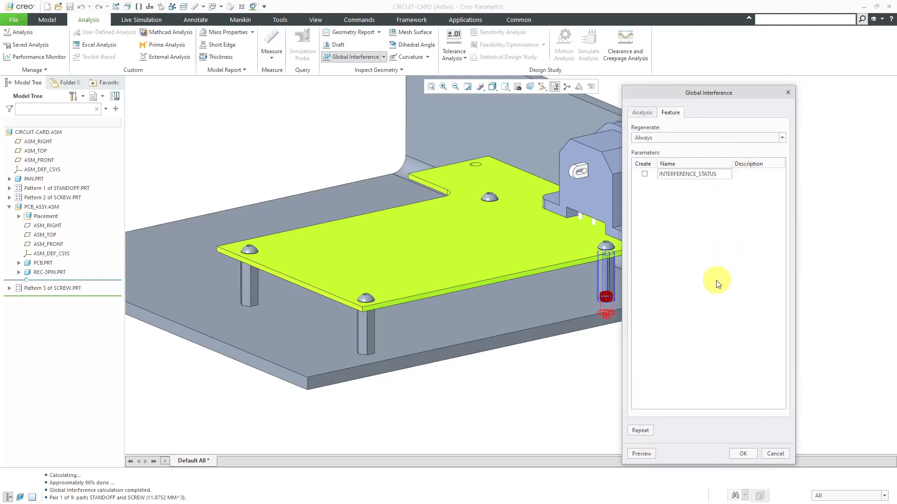
pyautogui.click(644, 174)
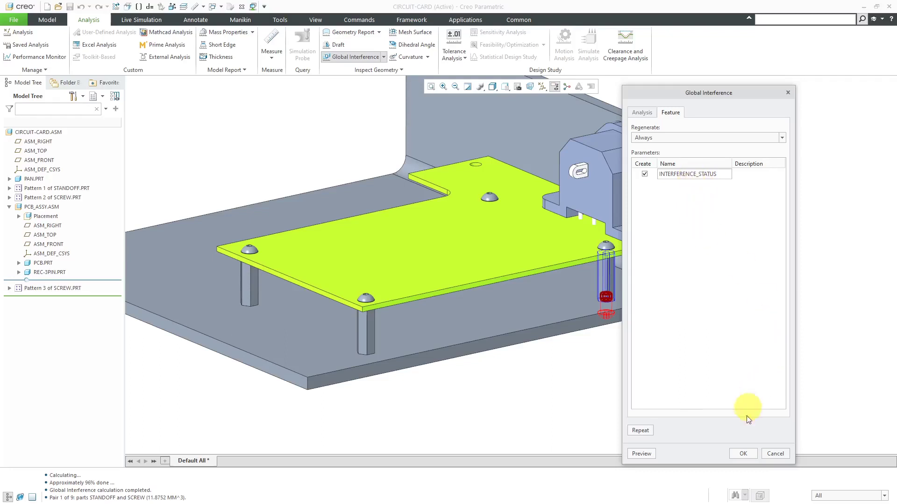
pyautogui.click(745, 453)
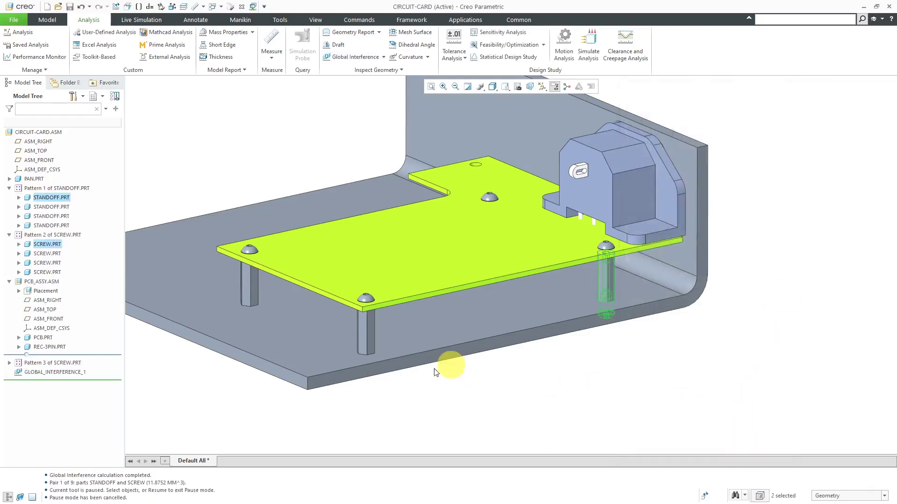
# Redefine GLOBAL_INTERFERENCE_1, inspect standoff–screw pair 6, confirm, and refit the assembly view.
pyautogui.click(52, 373)
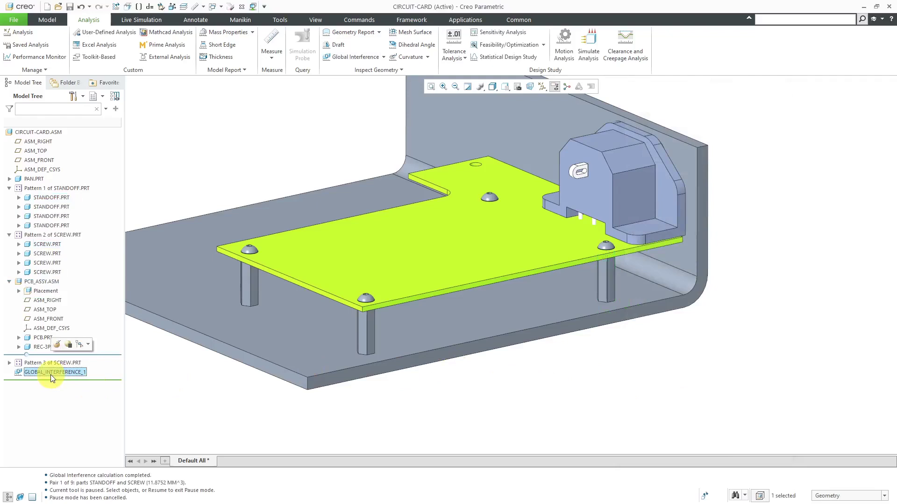
pyautogui.click(58, 343)
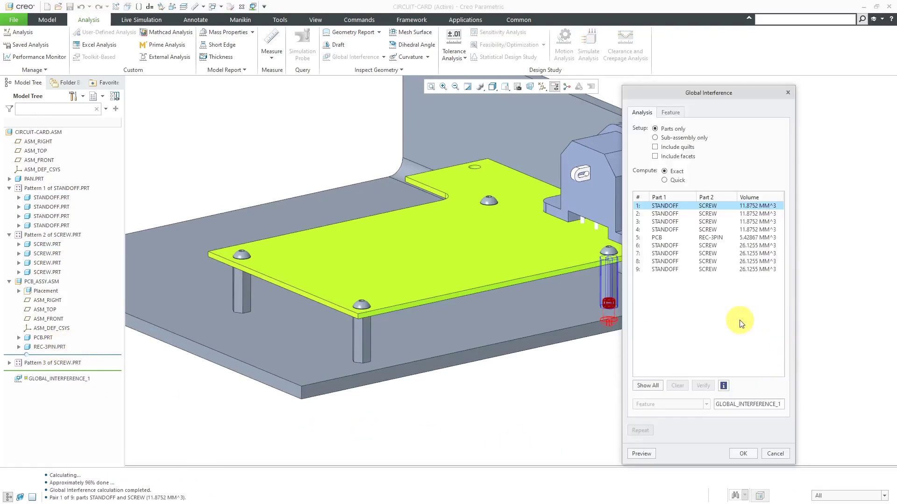
pyautogui.moveTo(722, 89); pyautogui.dragTo(808, 62)
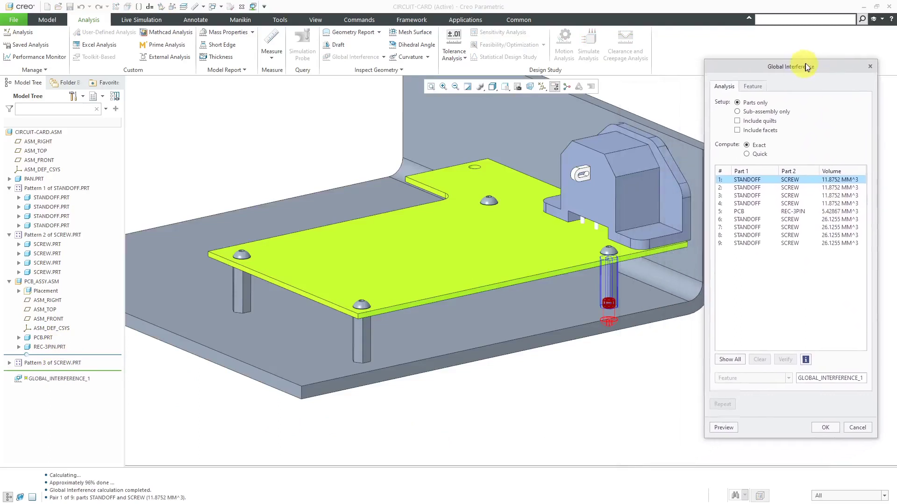
pyautogui.click(803, 326)
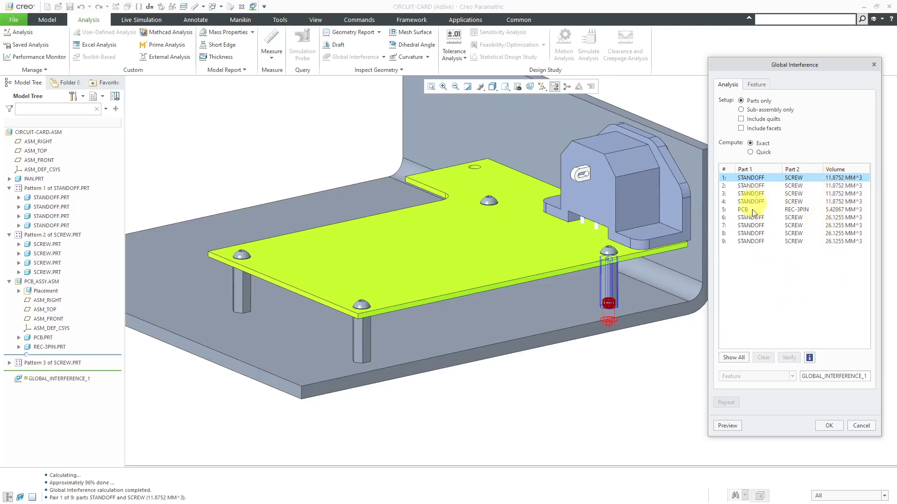
pyautogui.scroll(5, 615, 304)
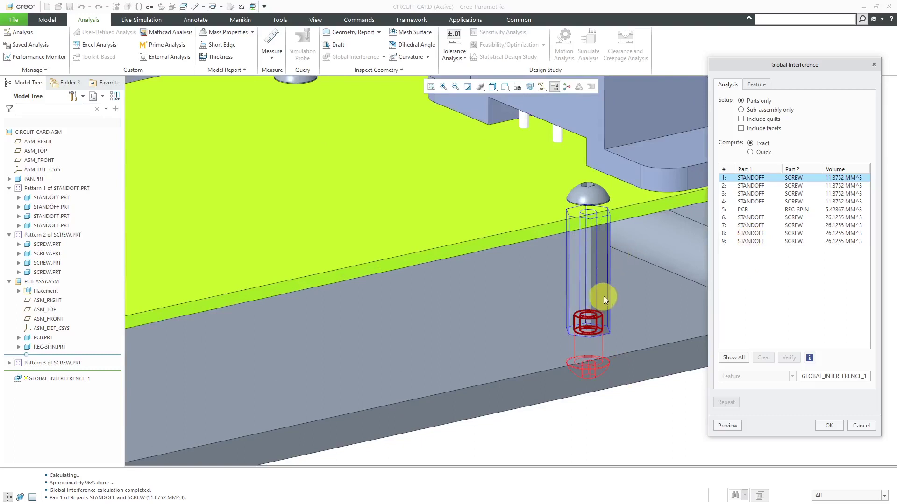
pyautogui.click(751, 218)
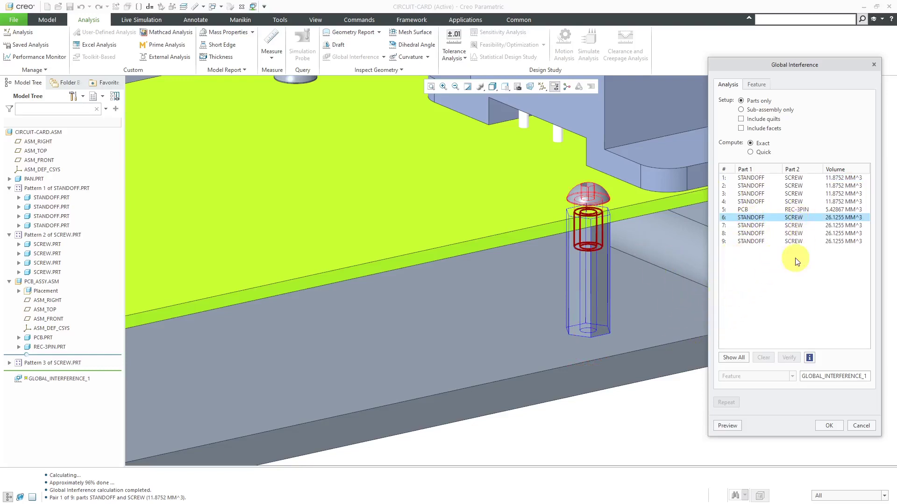
pyautogui.click(833, 428)
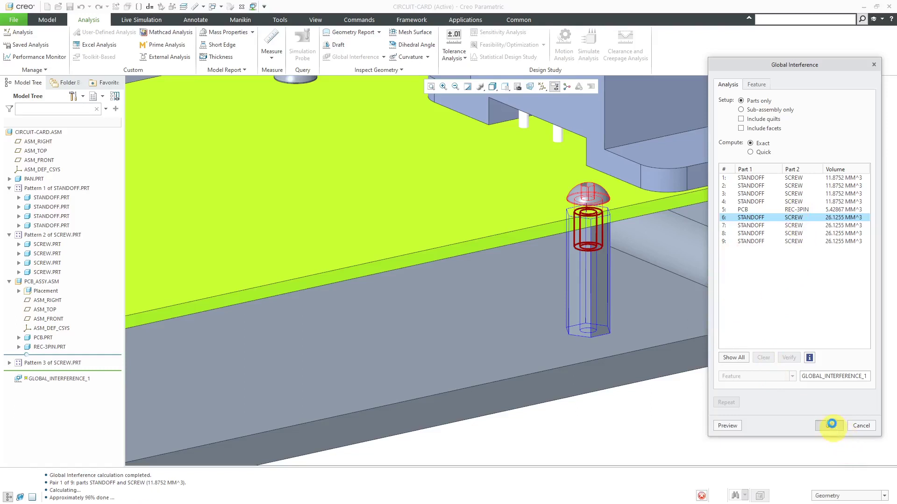
pyautogui.hotkey('ctrl', 'd')
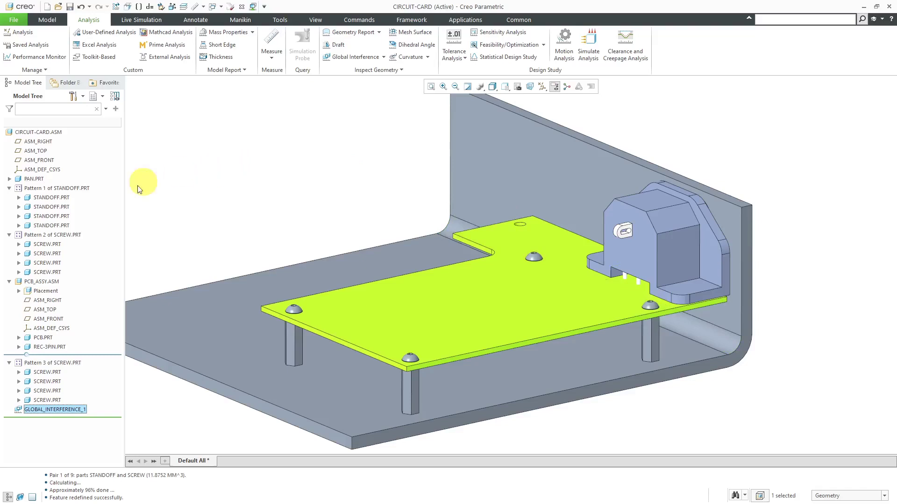
# Queue standoff_2.prt as the unrelated replacement for STANDOFF.PRT in the standoff pattern.
pyautogui.click(53, 200)
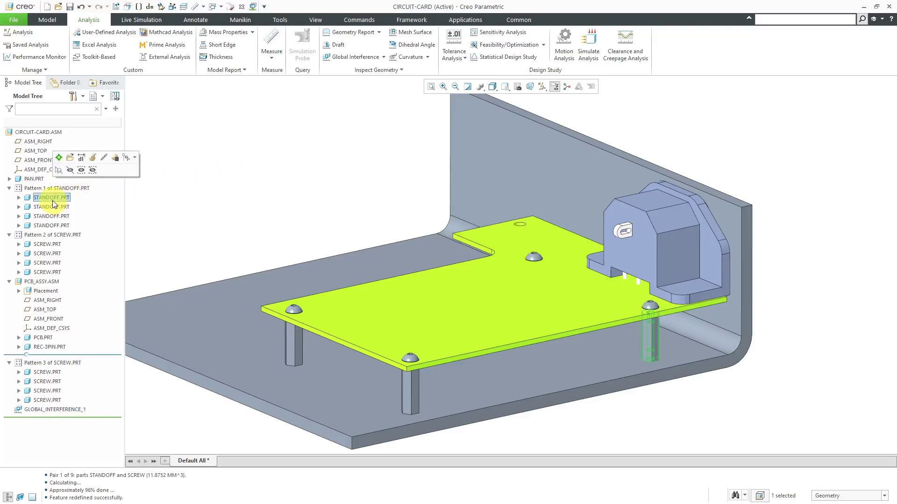
pyautogui.rightClick(53, 202)
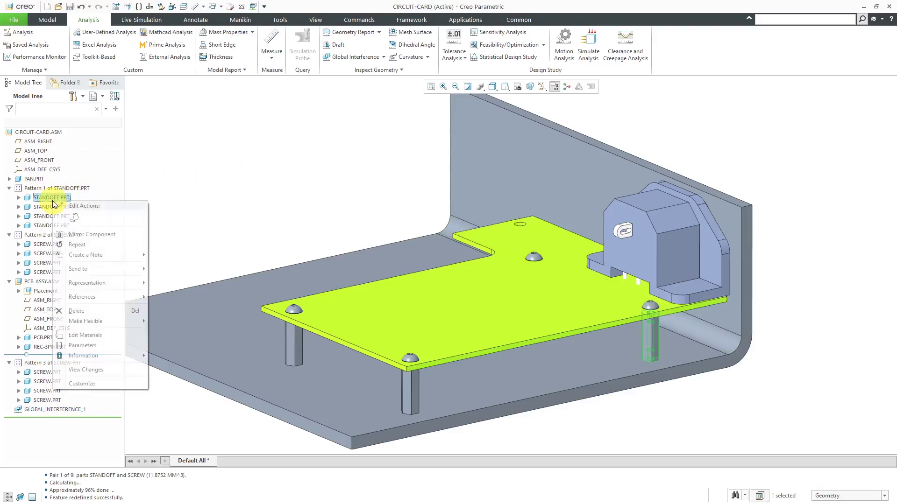
pyautogui.click(75, 218)
pyautogui.click(713, 226)
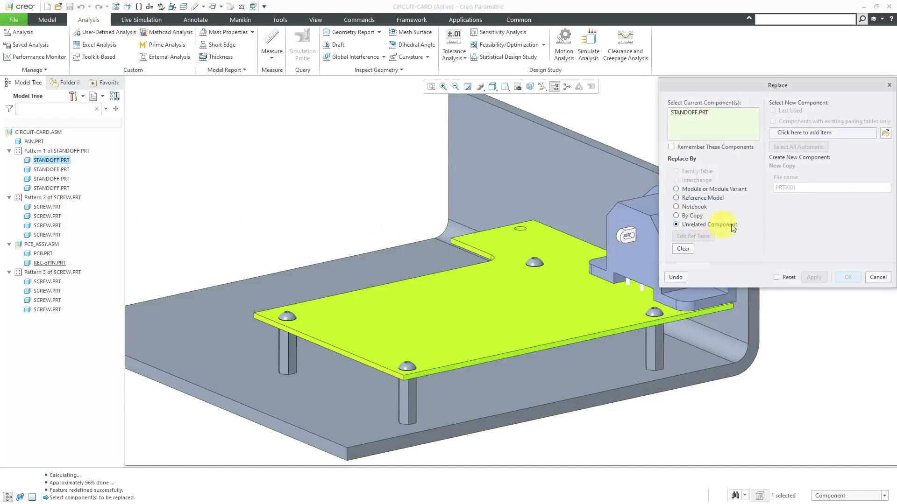
pyautogui.click(886, 137)
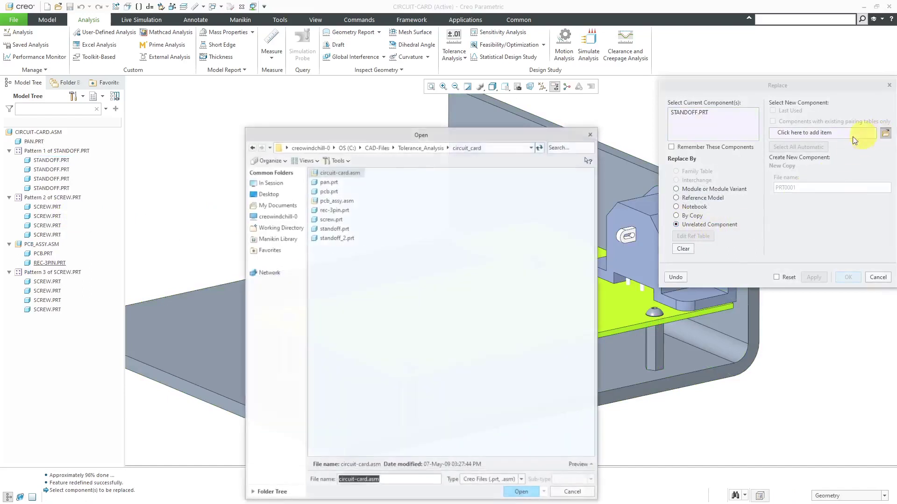
pyautogui.click(332, 238)
pyautogui.doubleClick(332, 238)
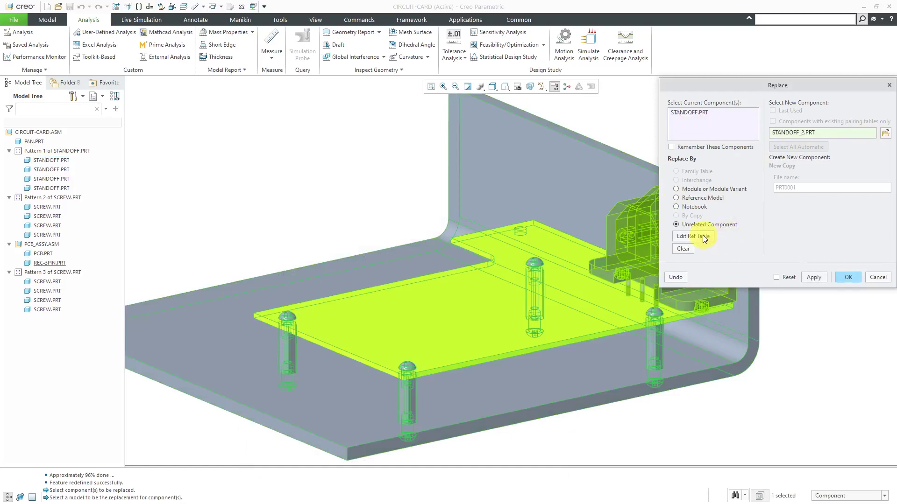
# Auto-evaluate the reference pairings and complete the swap of all four standoffs to STANDOFF_2.PRT.
pyautogui.click(705, 237)
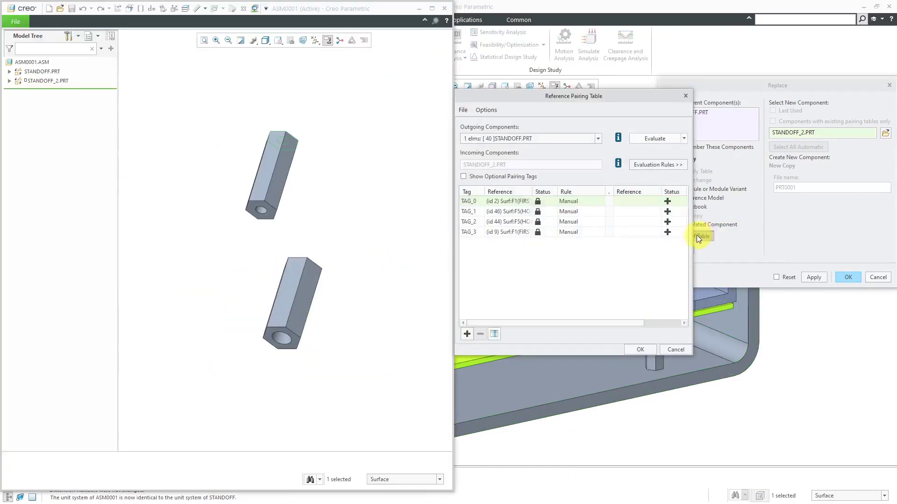
pyautogui.click(655, 141)
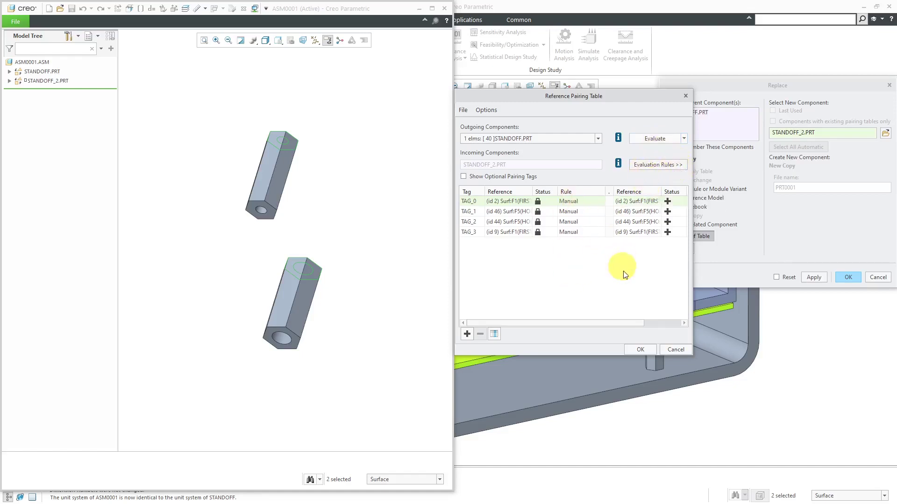
pyautogui.moveTo(692, 253); pyautogui.dragTo(784, 246)
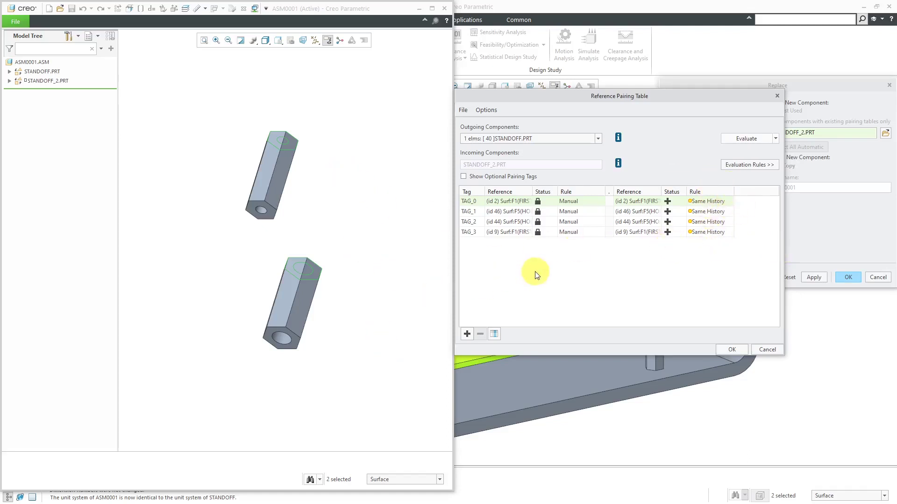
pyautogui.click(733, 348)
pyautogui.click(846, 277)
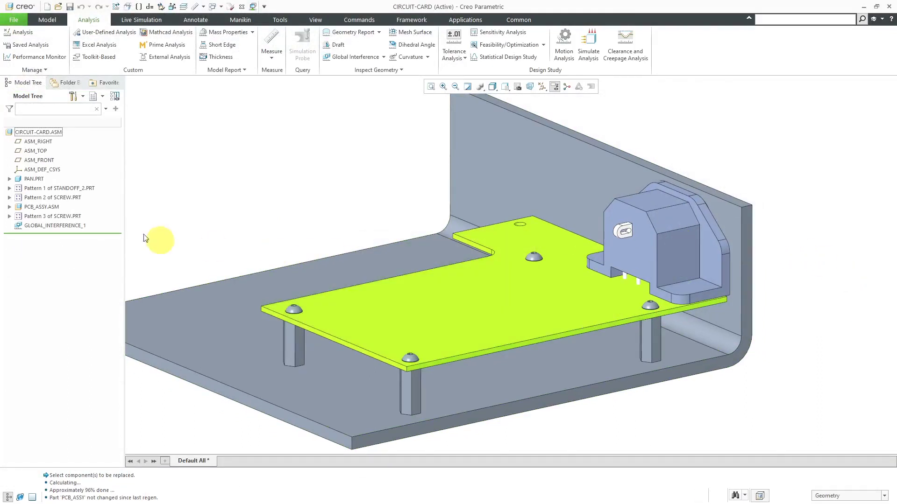
# Redefine GLOBAL_INTERFERENCE_1 so it lists only the PCB–REC-3PIN clash.
pyautogui.click(72, 225)
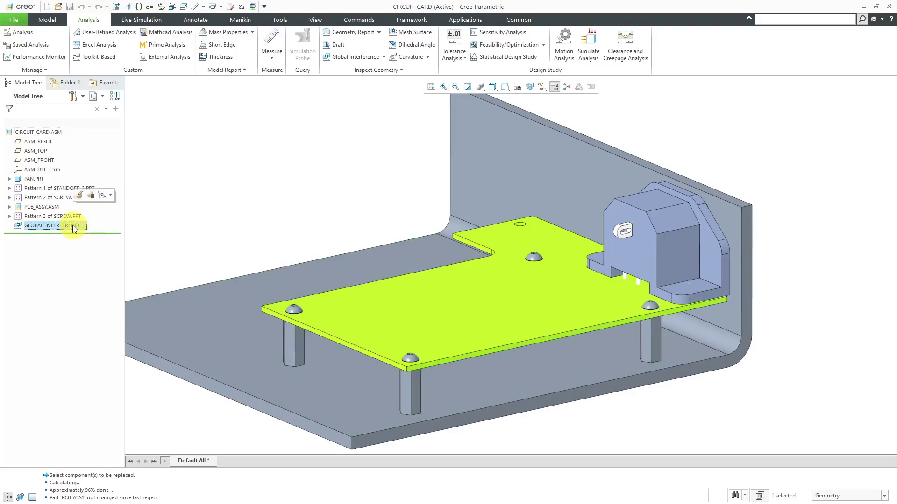
pyautogui.click(79, 196)
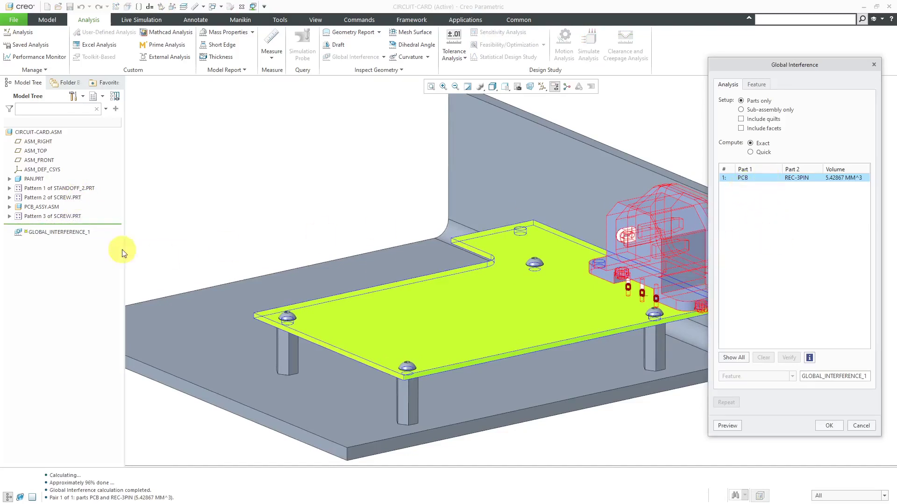
pyautogui.click(829, 426)
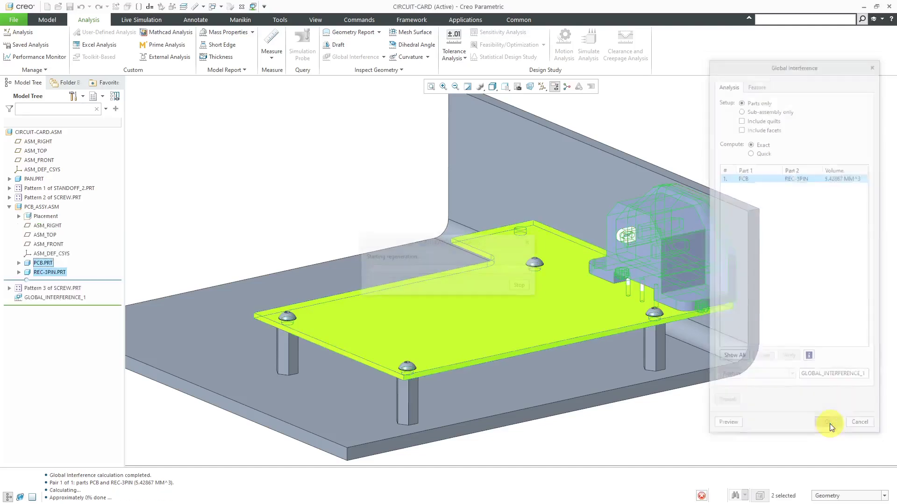
# Open the PCB_ASSY.ASM subassembly in its own window.
pyautogui.click(197, 211)
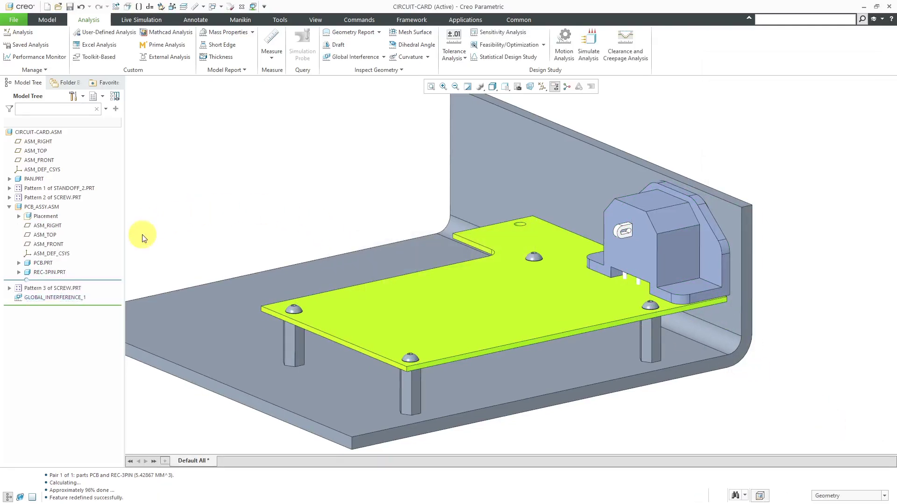
pyautogui.click(46, 206)
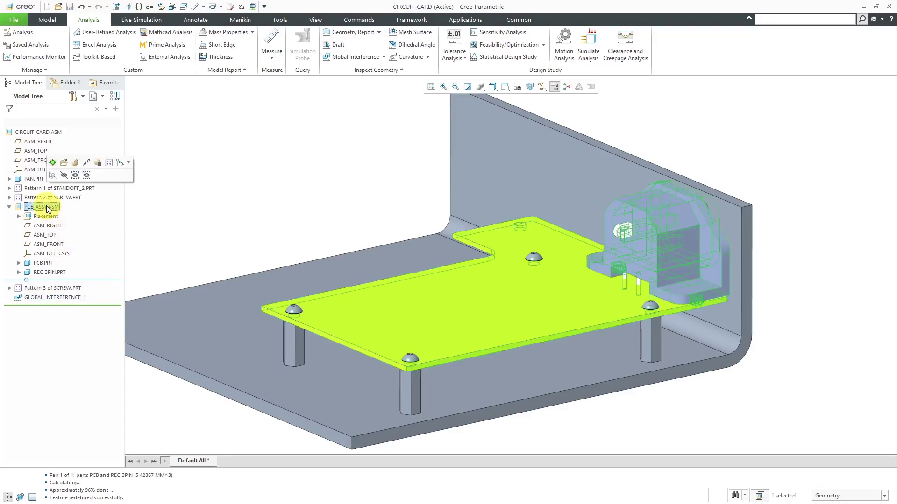
pyautogui.click(64, 163)
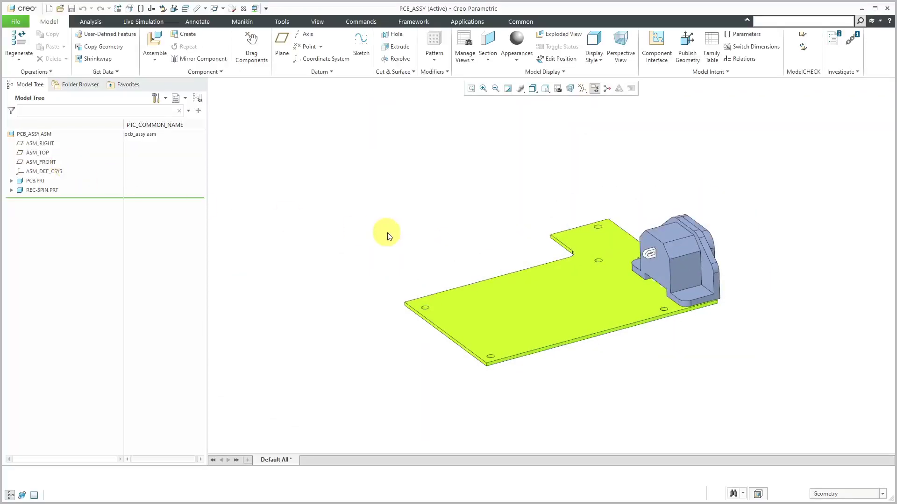
# Preview a Global Interference check on PCB_ASSY, finding a 5.42867 MM^3 PCB–REC-3PIN overlap.
pyautogui.moveTo(554, 310)
pyautogui.mouseDown(button='middle')
pyautogui.moveTo(561, 290)
pyautogui.moveTo(607, 292)
pyautogui.moveTo(580, 295)
pyautogui.moveTo(597, 300)
pyautogui.moveTo(598, 292)
pyautogui.moveTo(586, 296)
pyautogui.moveTo(625, 281)
pyautogui.mouseUp(button='middle')
pyautogui.scroll(3, 624, 281)
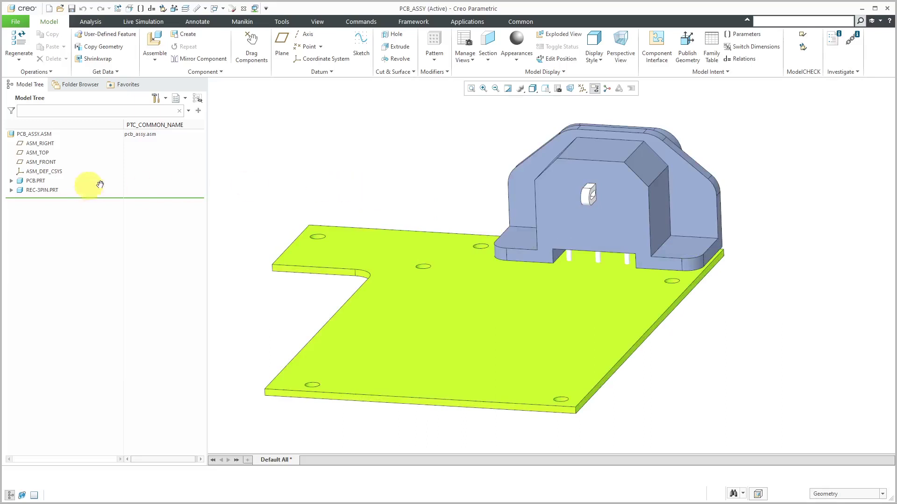
pyautogui.click(94, 22)
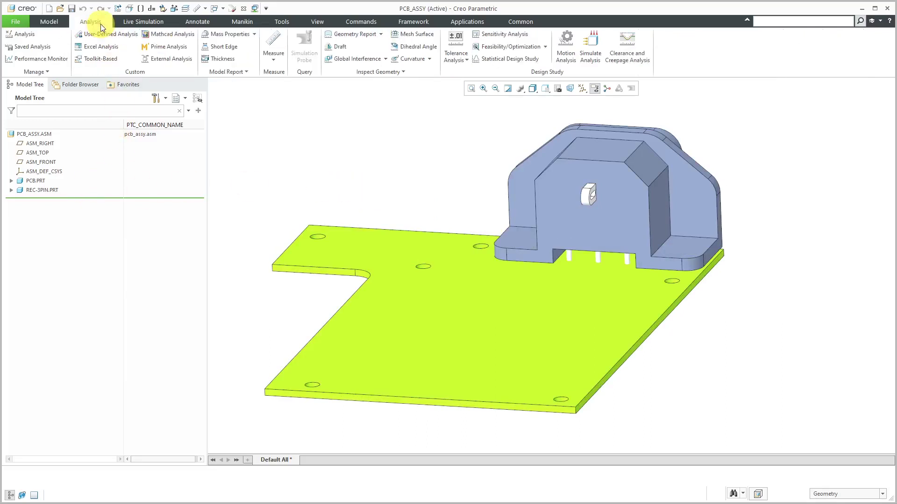
pyautogui.click(355, 59)
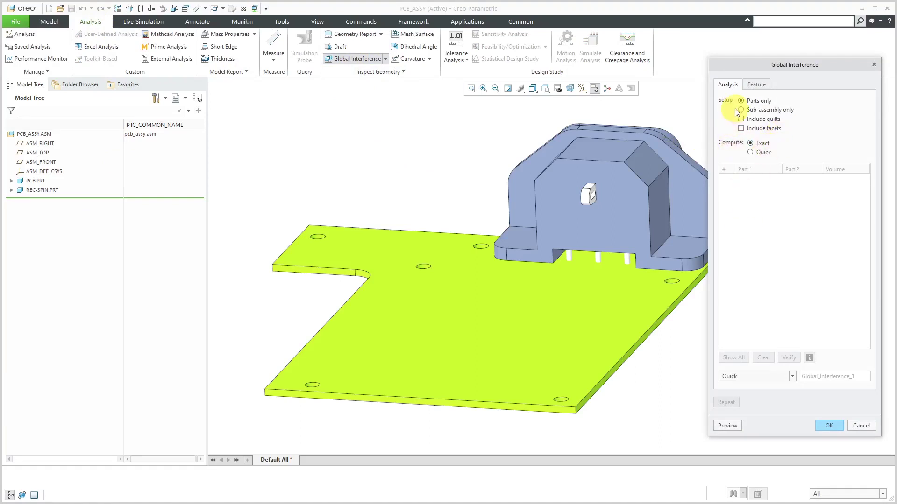
pyautogui.click(727, 424)
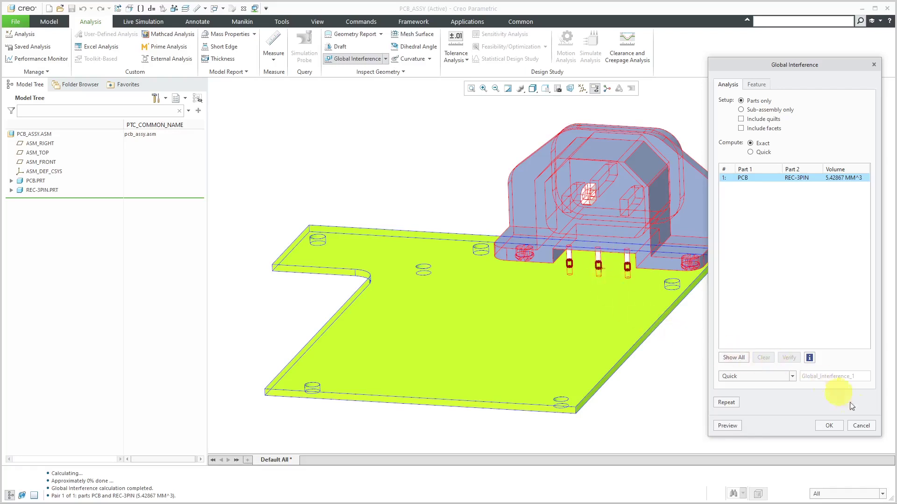
pyautogui.click(829, 426)
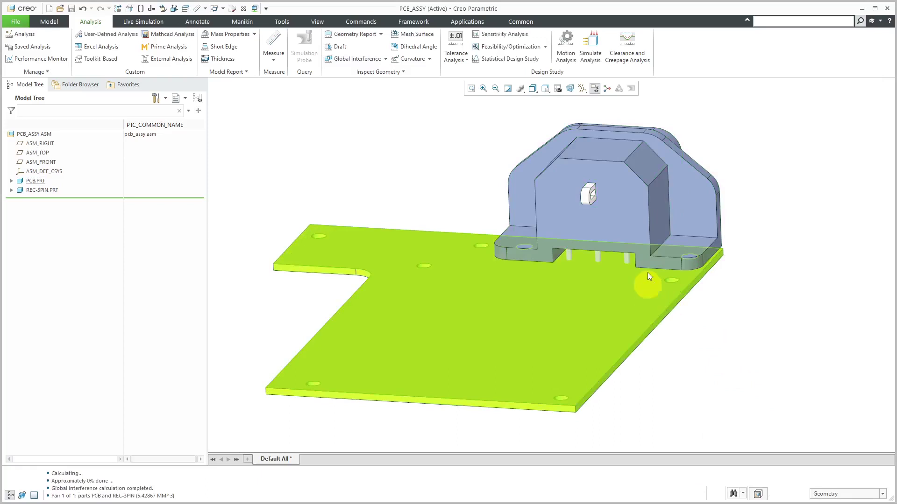
pyautogui.click(632, 220)
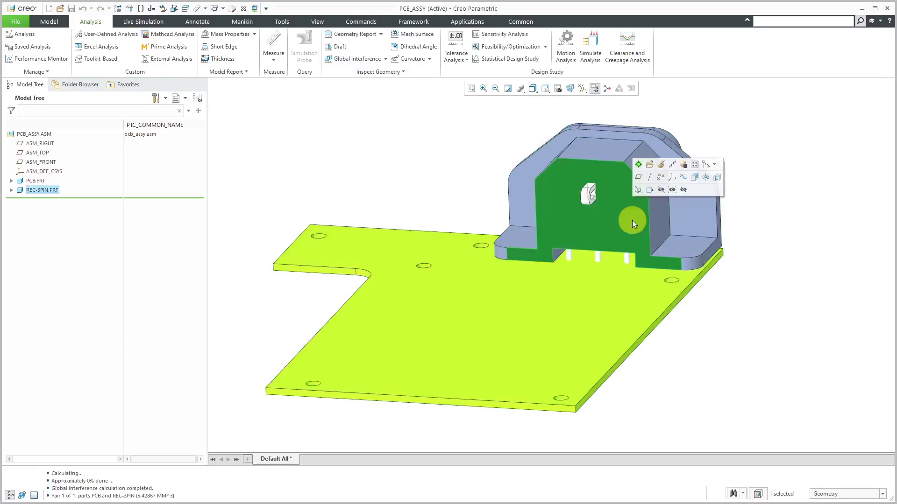
pyautogui.click(664, 189)
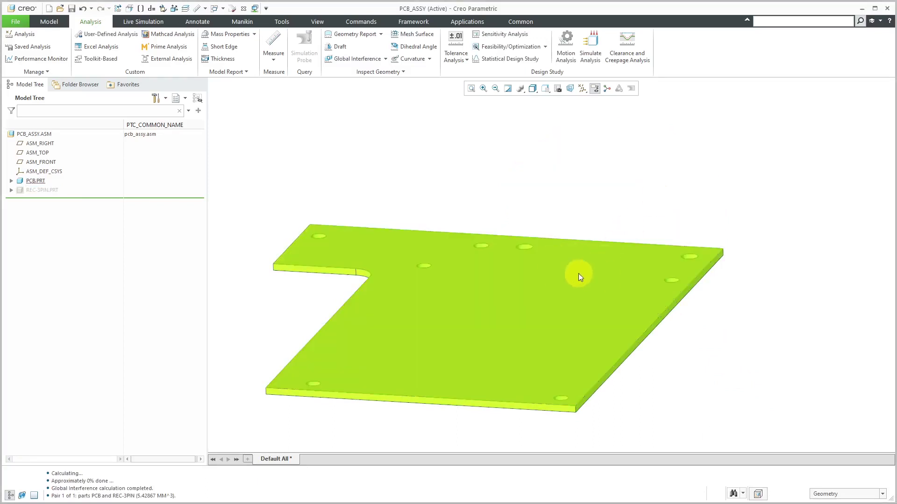
pyautogui.click(42, 190)
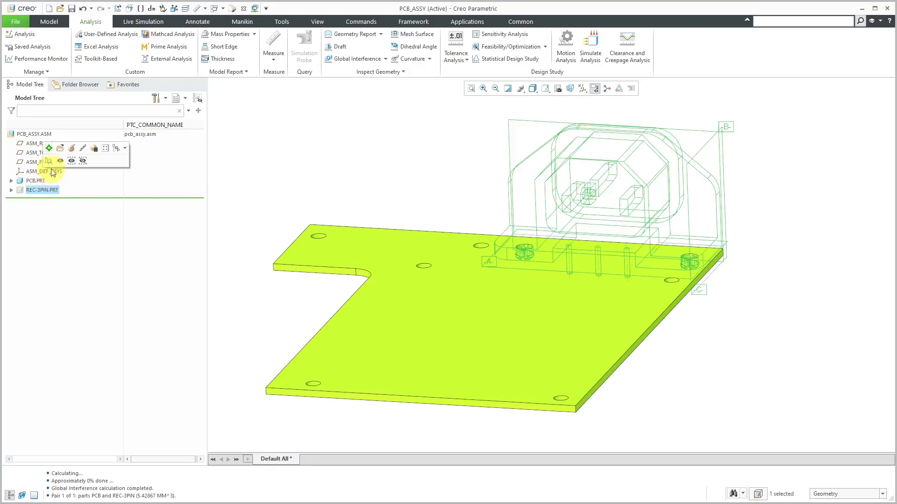
pyautogui.click(58, 162)
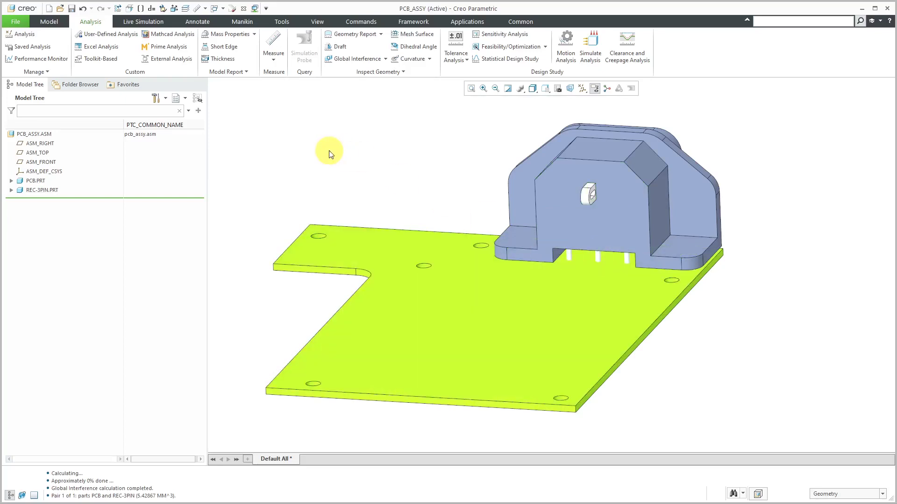
# Set up a Boolean Cut with PCB.PRT as the modified model and REC-3PIN.PRT as the modifying component.
pyautogui.click(51, 21)
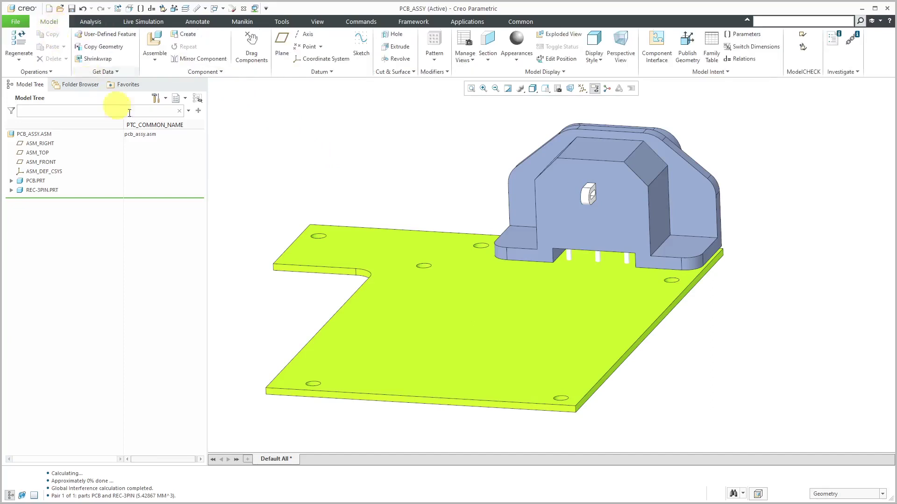
pyautogui.click(216, 72)
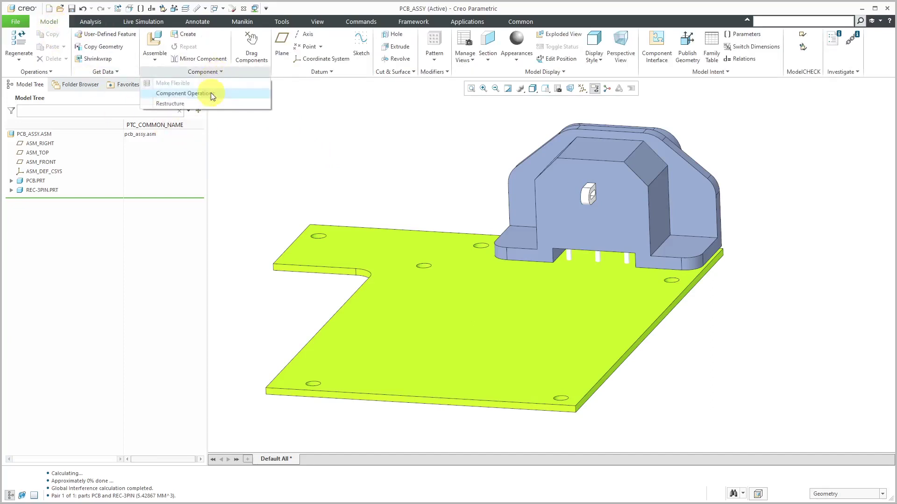
pyautogui.click(212, 93)
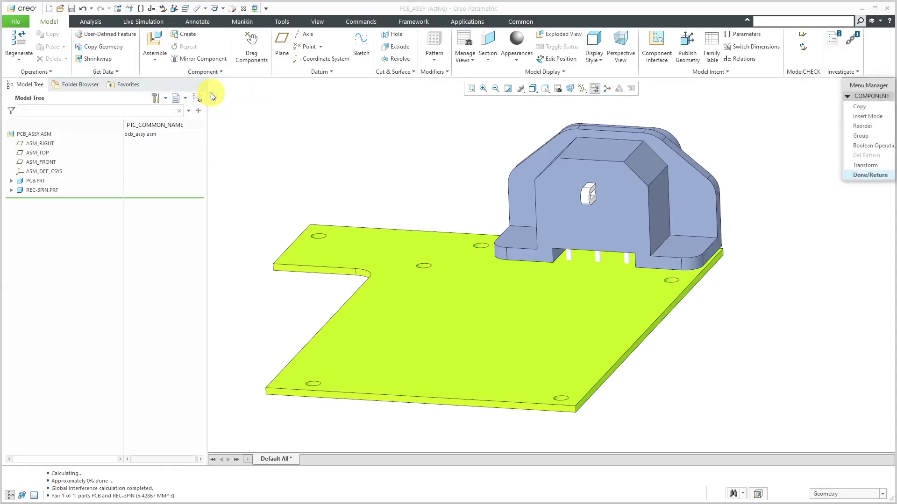
pyautogui.click(872, 146)
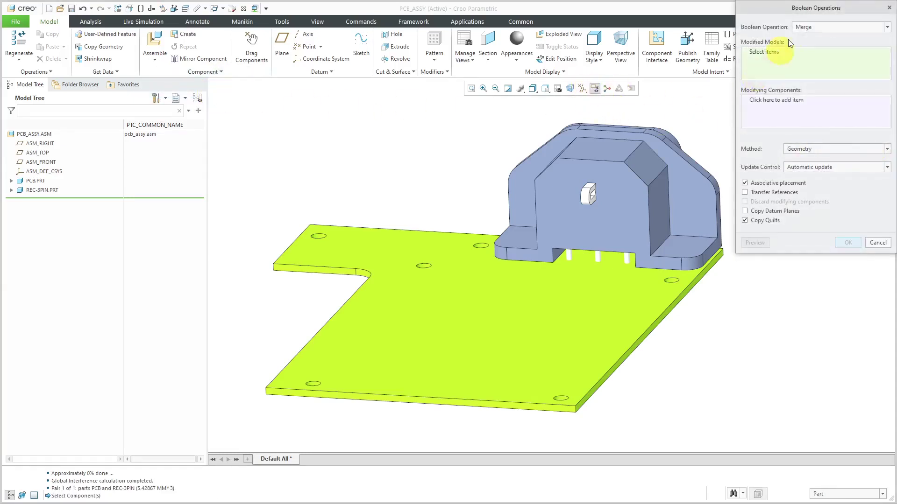
pyautogui.moveTo(802, 8); pyautogui.dragTo(787, 90)
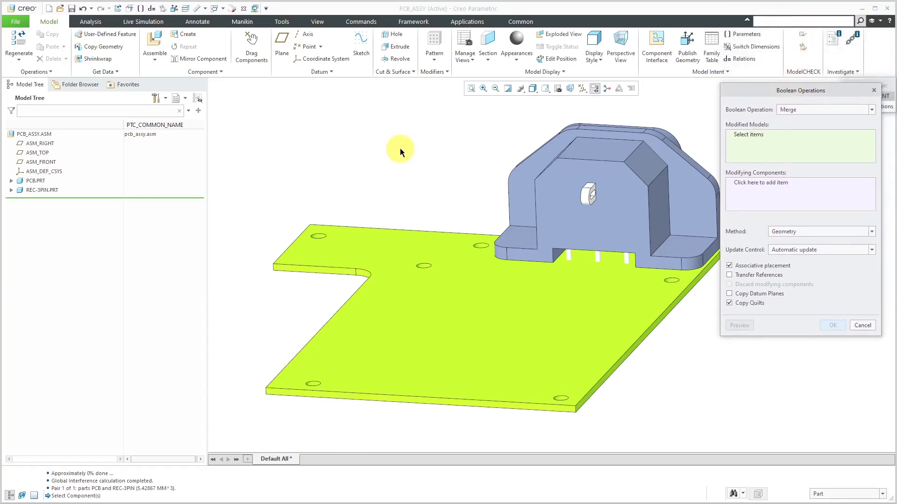
pyautogui.click(824, 109)
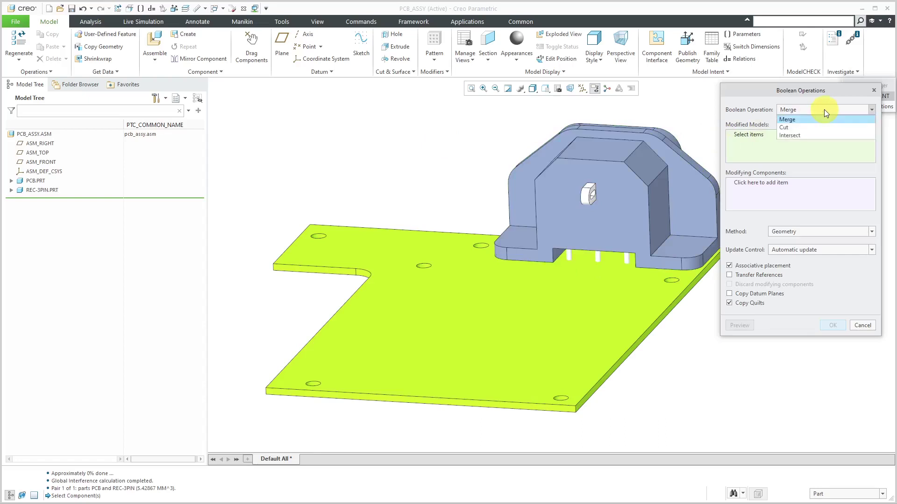
pyautogui.click(808, 128)
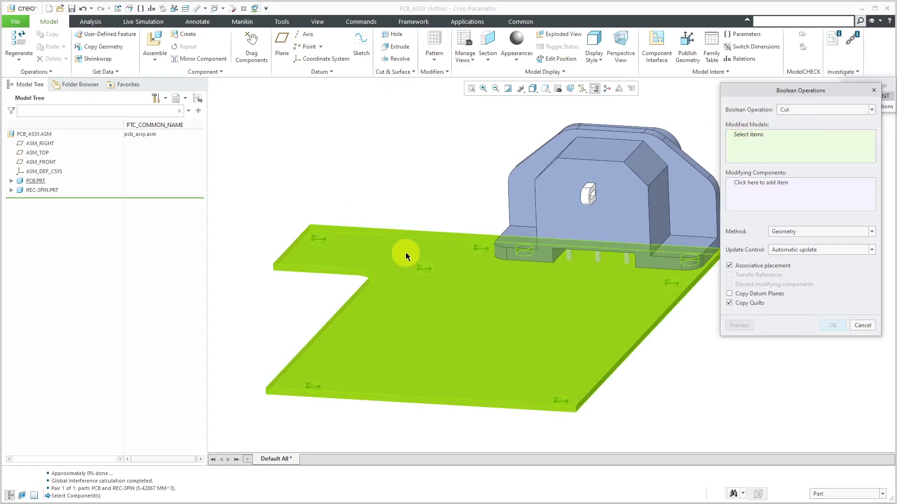
pyautogui.click(405, 252)
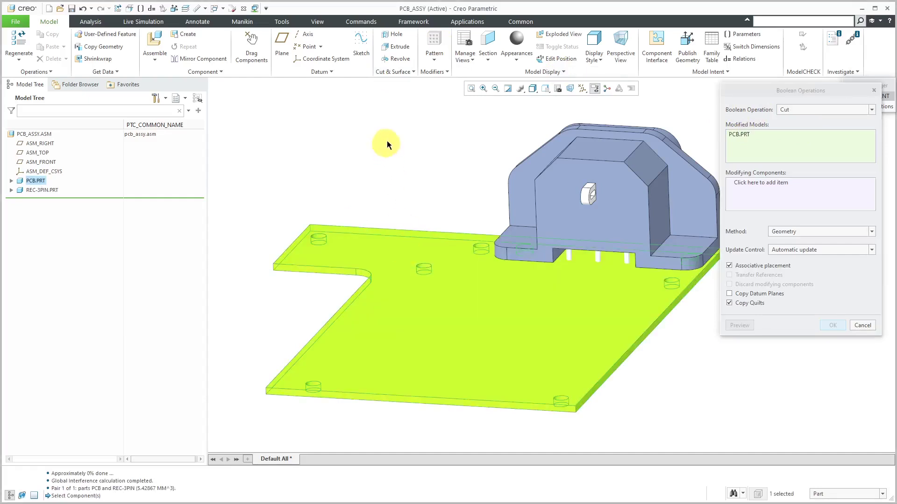
pyautogui.click(737, 183)
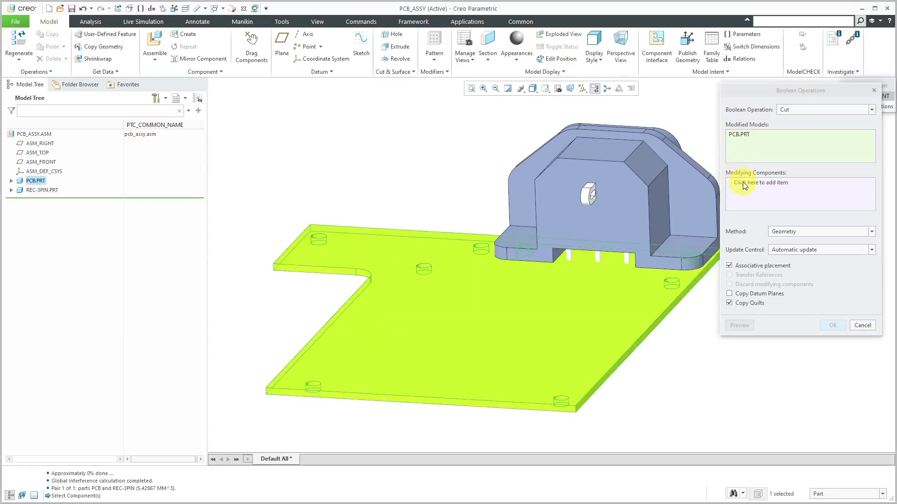
pyautogui.click(630, 174)
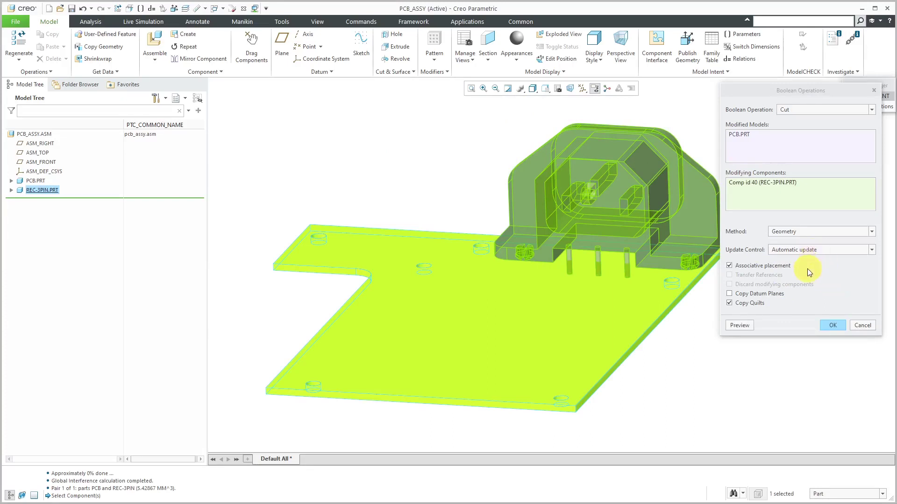
# Confirm the Boolean cut and locate the new Cut Out id 2406 under PCB.PRT.
pyautogui.click(834, 326)
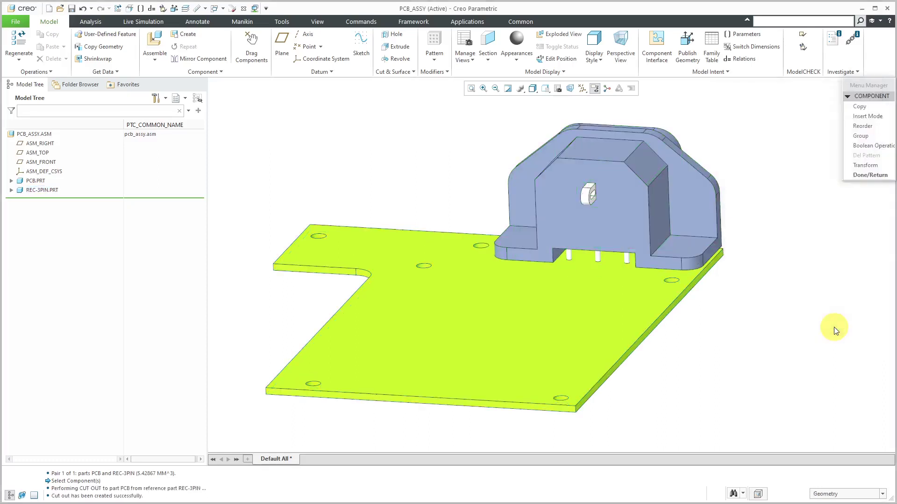
pyautogui.click(868, 176)
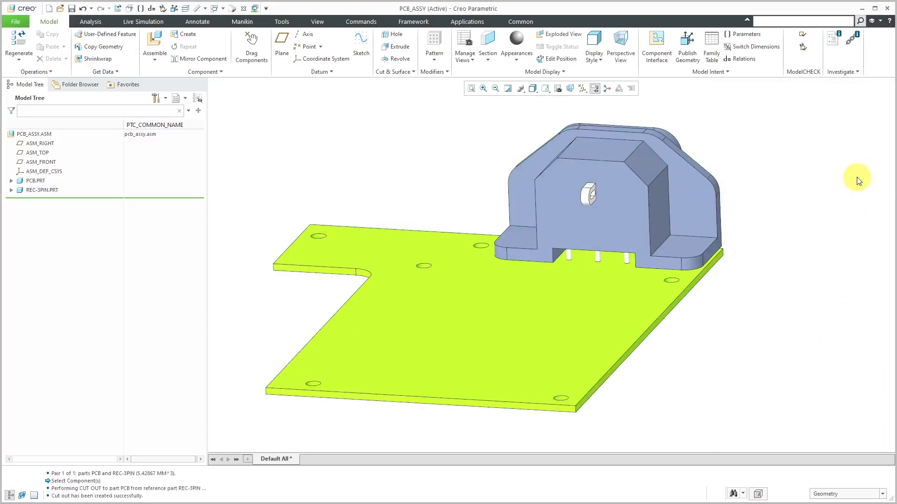
pyautogui.click(11, 181)
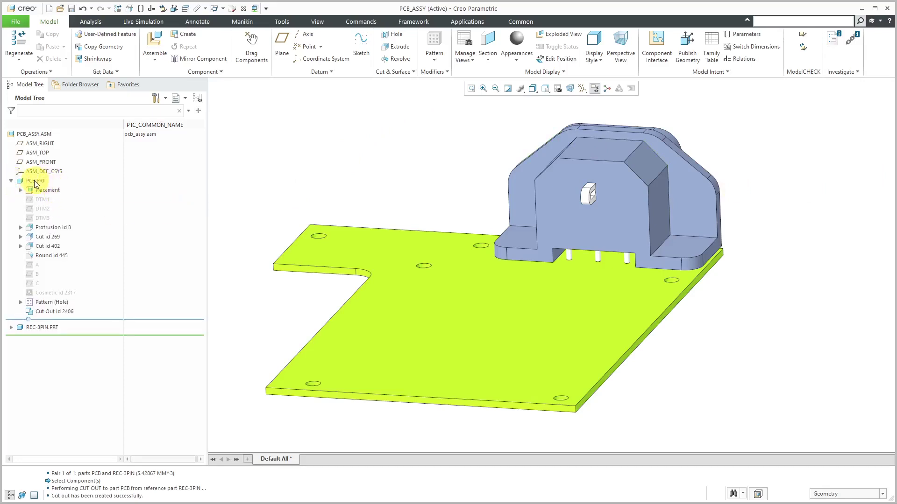
pyautogui.click(60, 312)
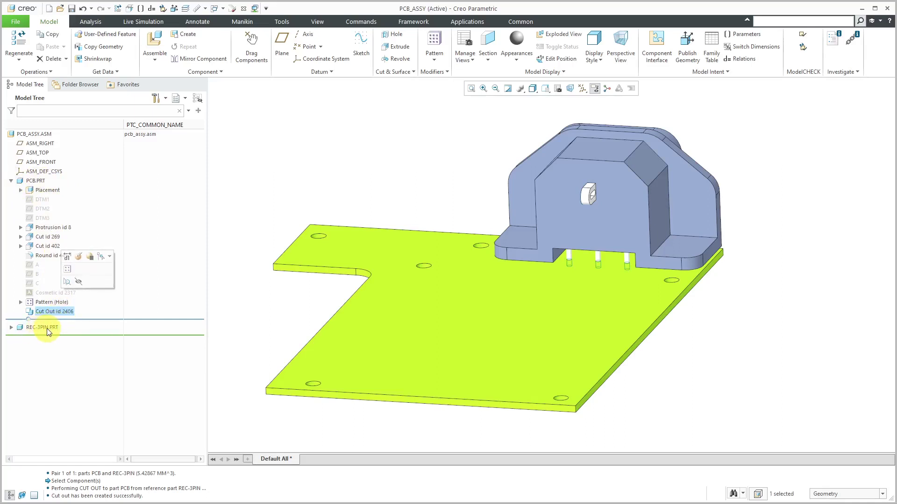
pyautogui.click(230, 170)
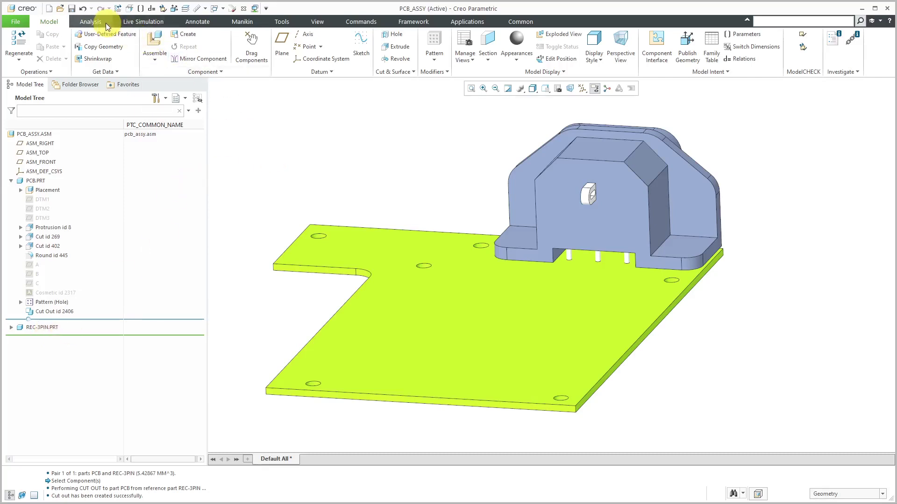
# Preview a Global Interference check confirming no interfering parts, then cancel it.
pyautogui.click(90, 22)
pyautogui.click(368, 59)
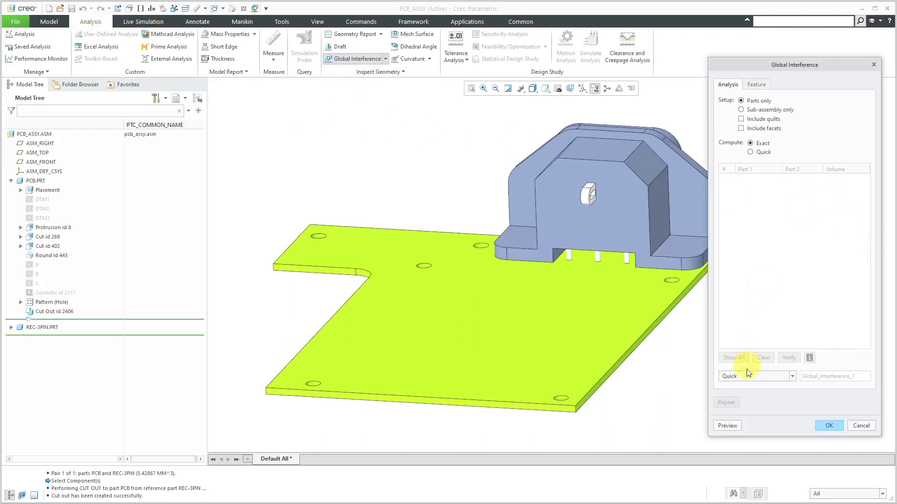
pyautogui.click(726, 426)
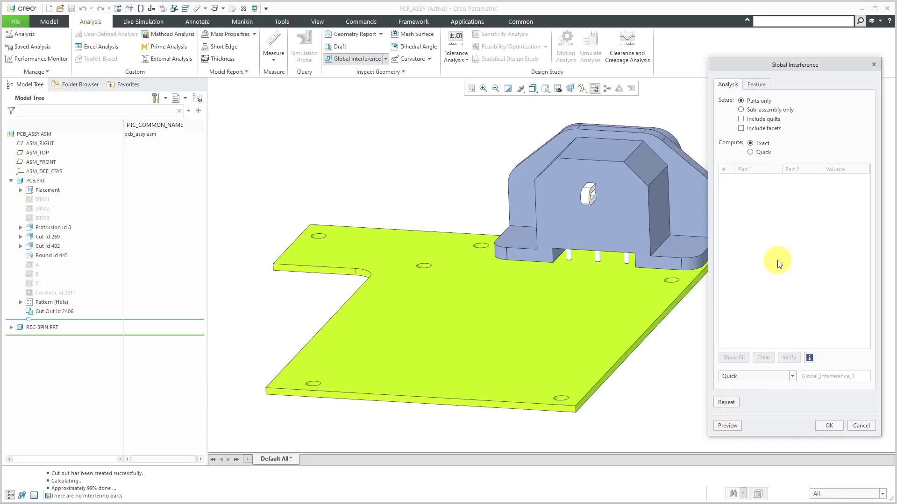
pyautogui.click(861, 425)
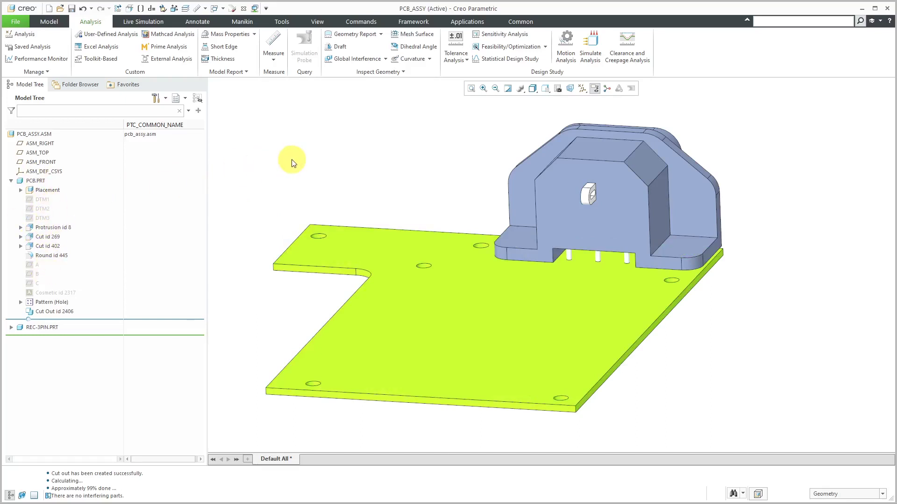
# Reopen the Global Interference dialog on PCB_ASSY.
pyautogui.click(344, 60)
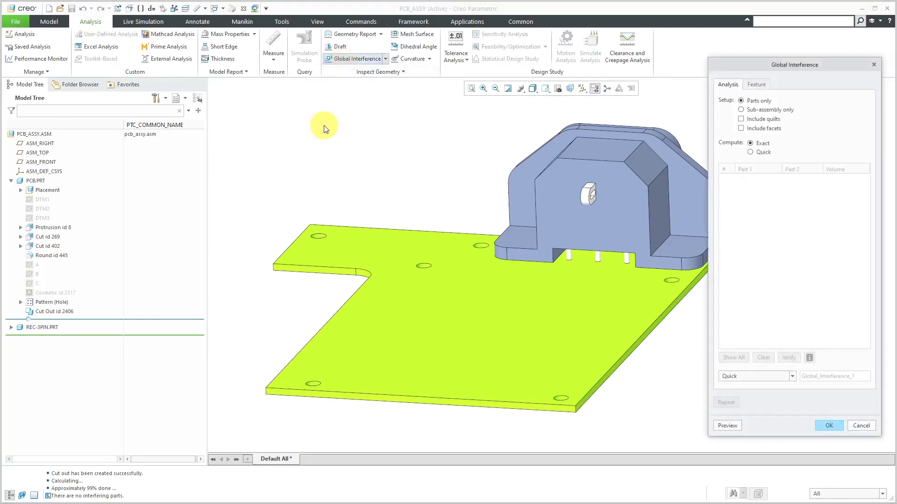